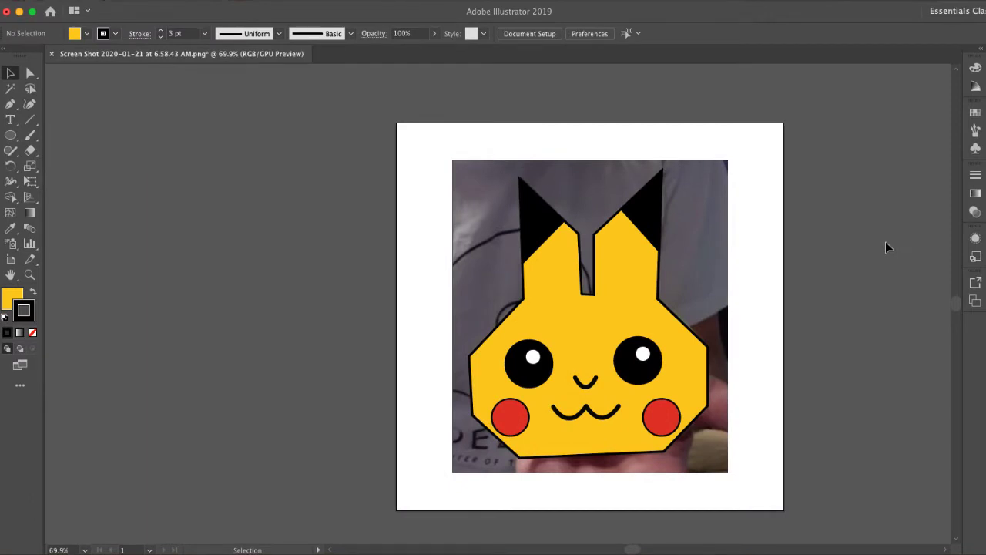
Step: Float the Layers panel beside the artboard, enlarged enough to show all of Layer 1's expanded contents
{"action": "scroll", "coordinate": [886, 242], "scroll_direction": "right", "scroll_amount": 1}
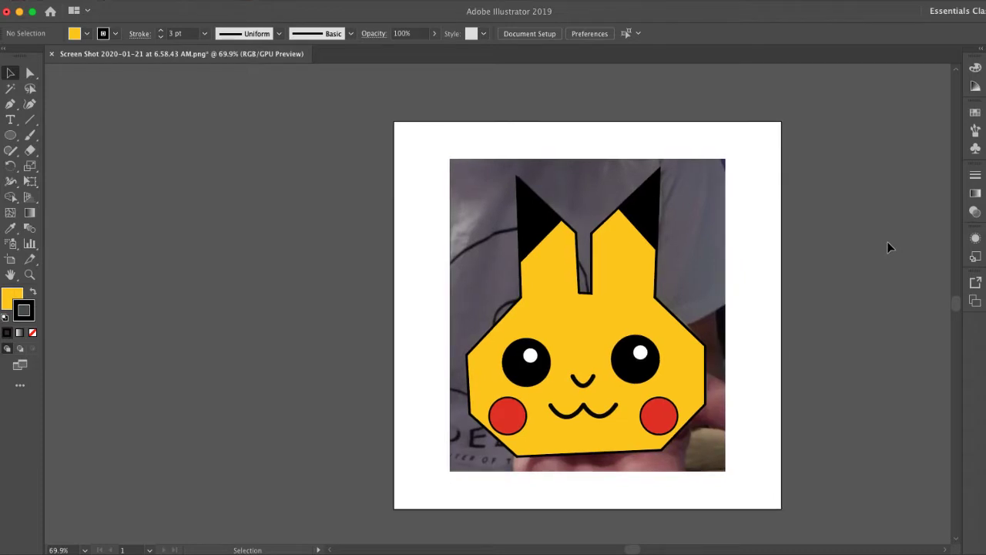
{"action": "scroll", "coordinate": [887, 242], "scroll_direction": "right", "scroll_amount": 1}
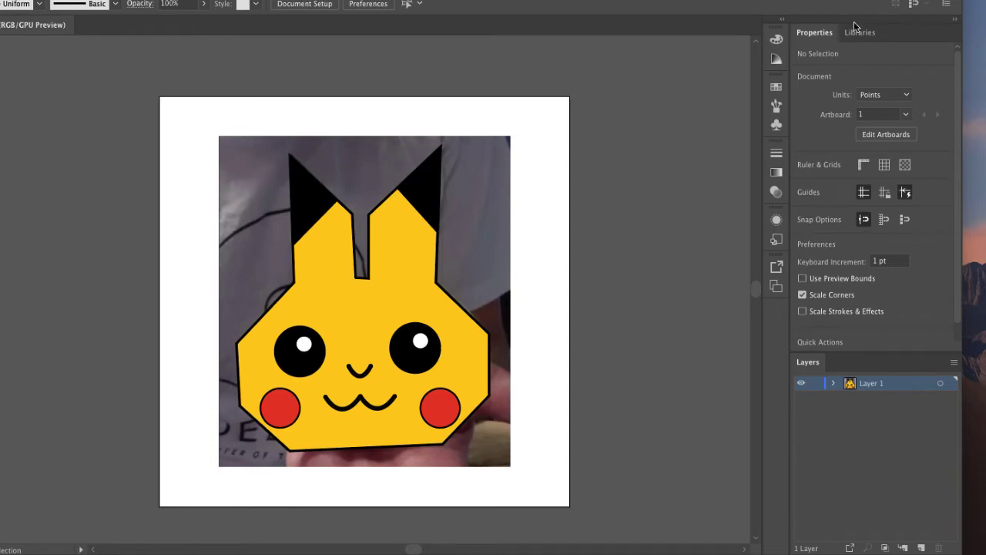
{"action": "left_click_drag", "start_coordinate": [807, 362], "coordinate": [563, 225]}
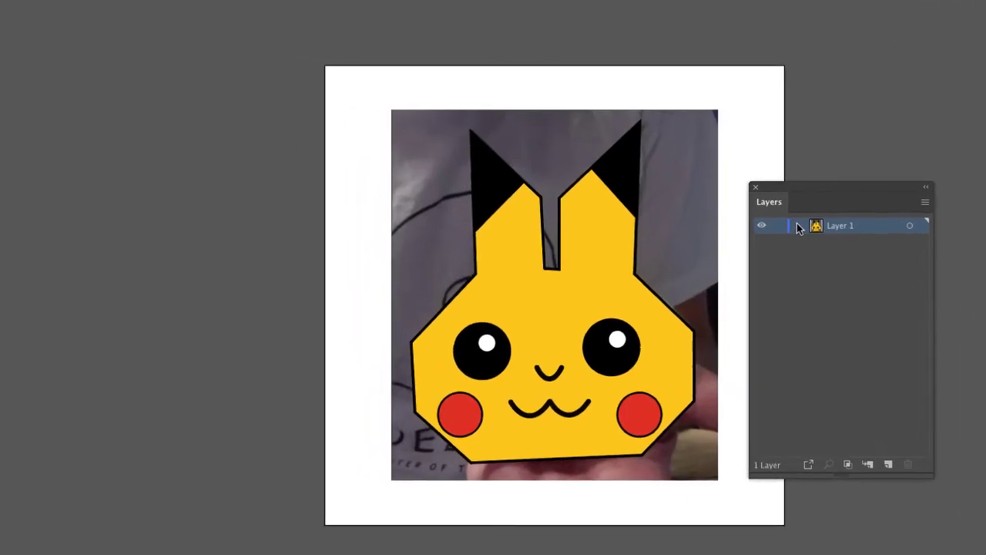
{"action": "left_click", "coordinate": [581, 239]}
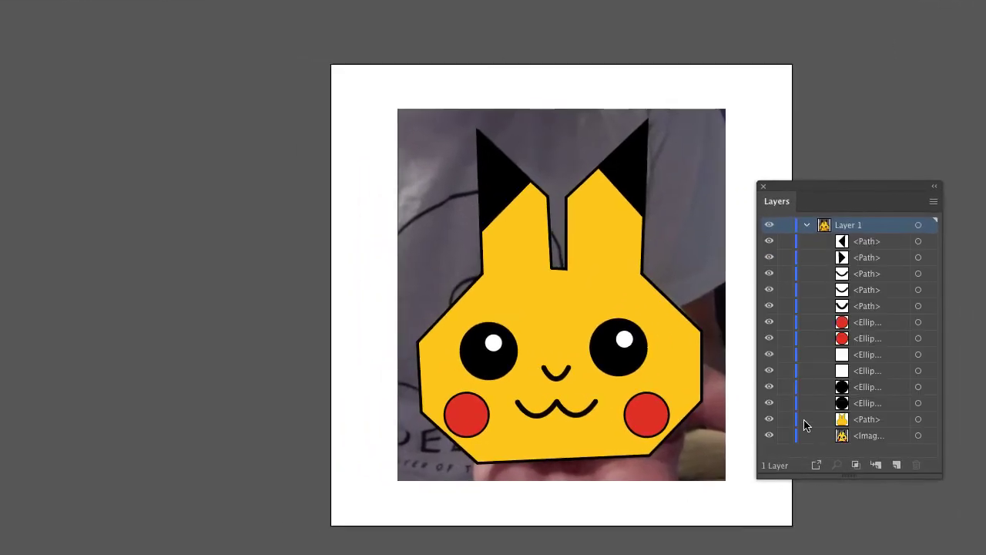
{"action": "left_click_drag", "start_coordinate": [939, 476], "coordinate": [971, 549]}
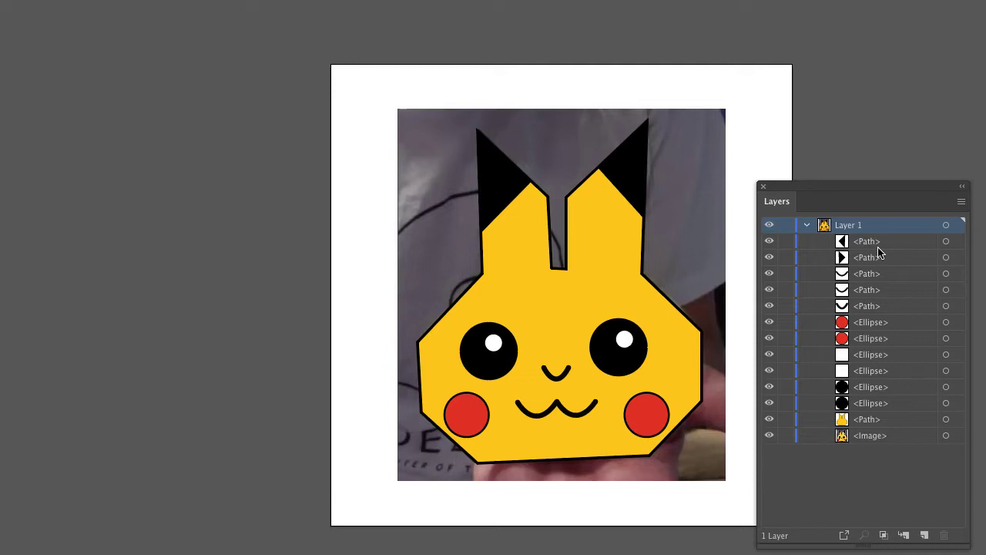
Step: Hide the reference image in Layer 1 and move the Layers panel clear of the artwork
{"action": "left_click", "coordinate": [770, 438]}
{"action": "left_click", "coordinate": [770, 438]}
{"action": "left_click", "coordinate": [770, 437]}
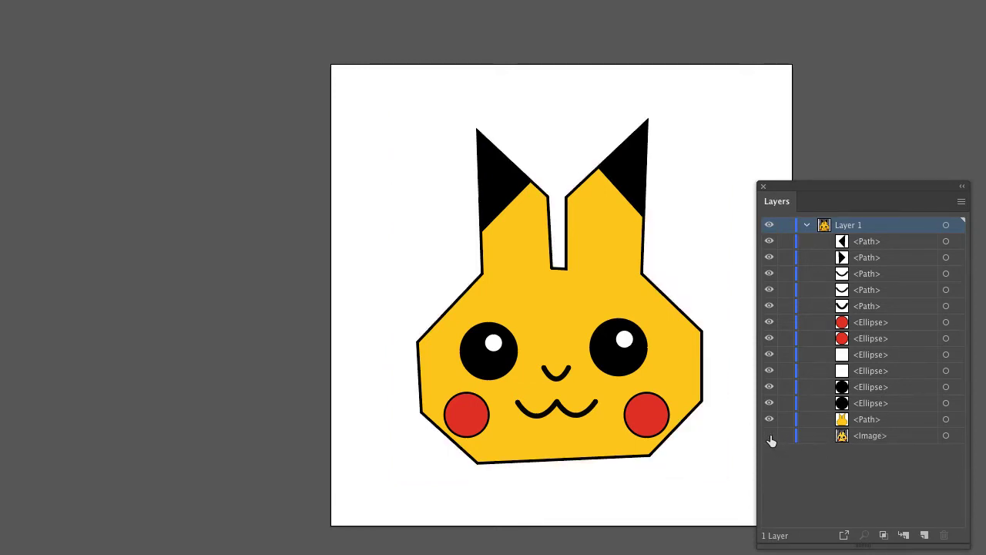
{"action": "left_click_drag", "start_coordinate": [781, 191], "coordinate": [798, 189]}
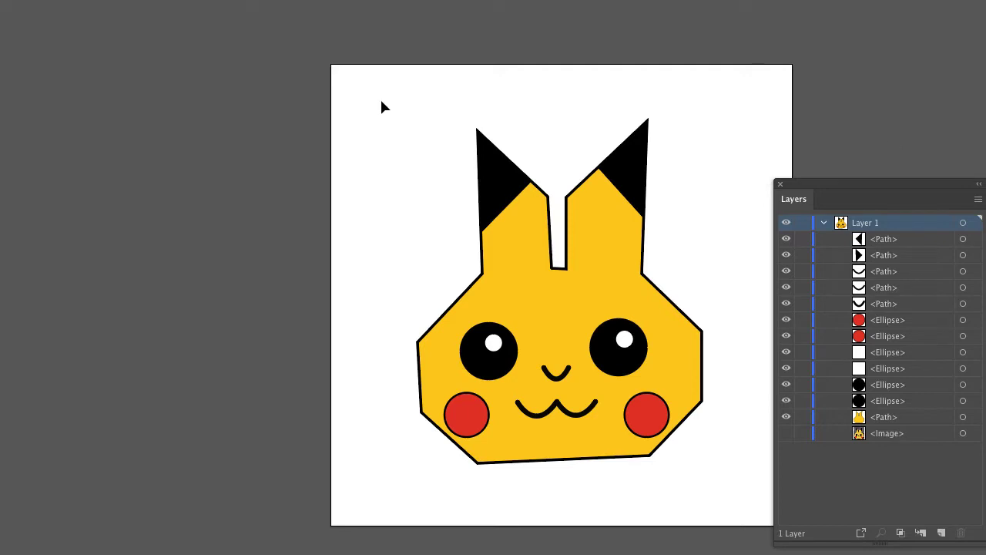
Step: Select all the visible face shapes and move them straight up about 40 pt to free space beneath the face
{"action": "left_click_drag", "start_coordinate": [381, 100], "coordinate": [706, 469]}
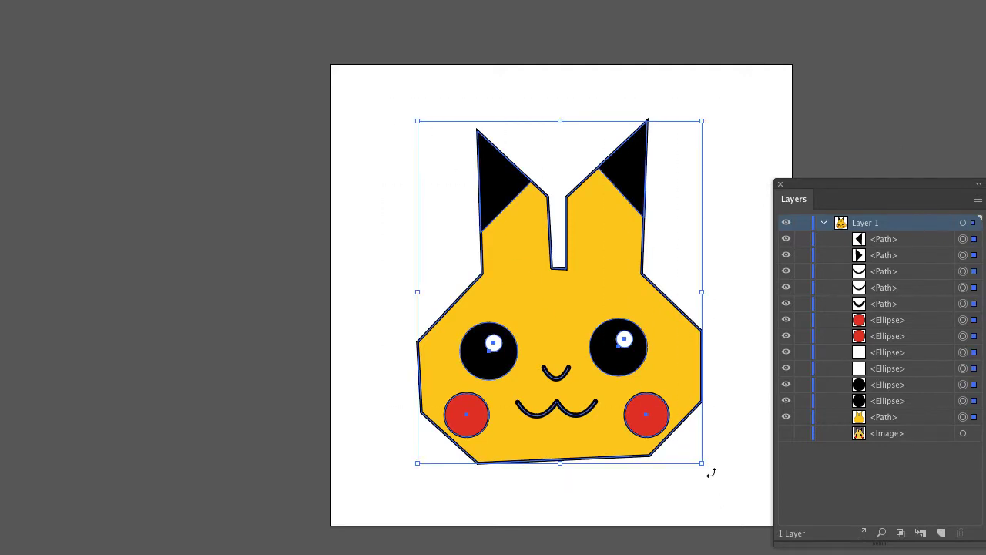
{"action": "key", "text": "shift+Up"}
{"action": "key", "text": "shift+Up"}
{"action": "key", "text": "shift+Up"}
{"action": "key", "text": "shift+Up"}
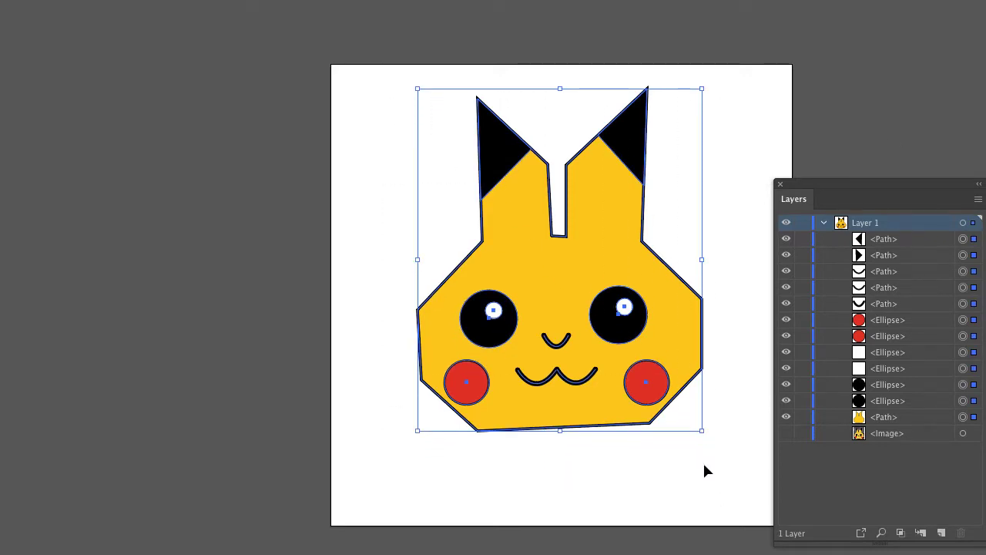
Step: Reselect all the face shapes and fine-tune their vertical position so the ears sit just below the artboard's upper edge
{"action": "left_click", "coordinate": [387, 77]}
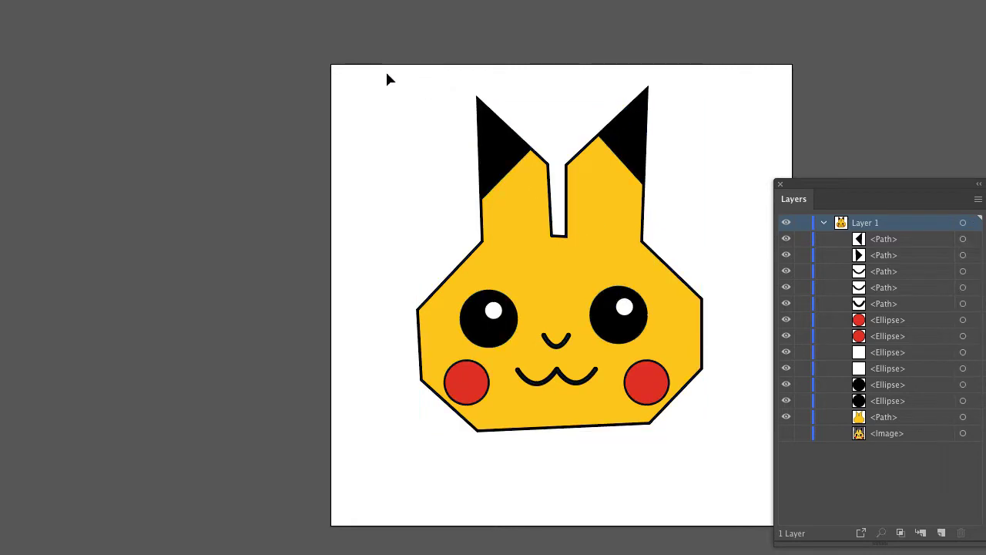
{"action": "left_click_drag", "start_coordinate": [703, 459], "coordinate": [705, 454]}
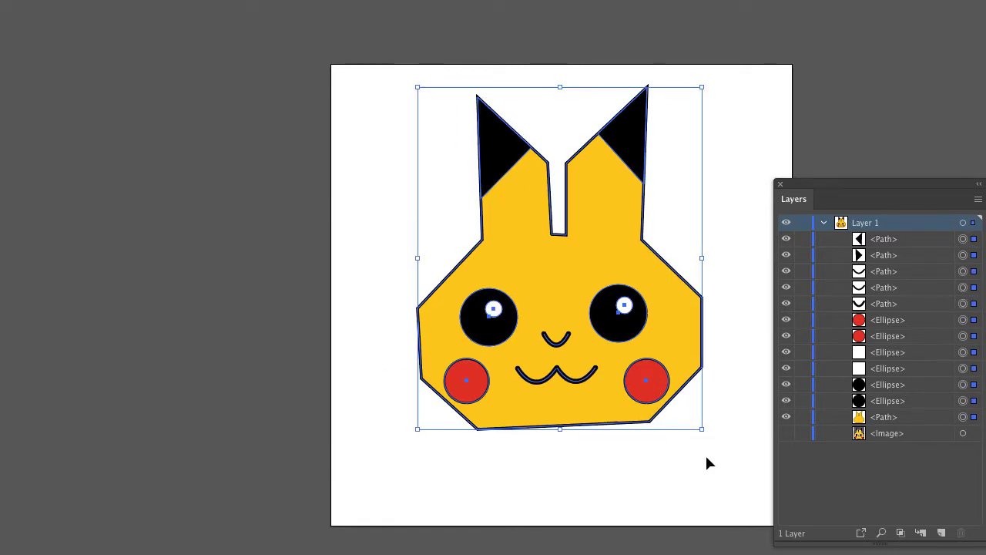
{"action": "key", "text": "Up"}
{"action": "key", "text": "Up"}
{"action": "key", "text": "Up"}
{"action": "key", "text": "Up"}
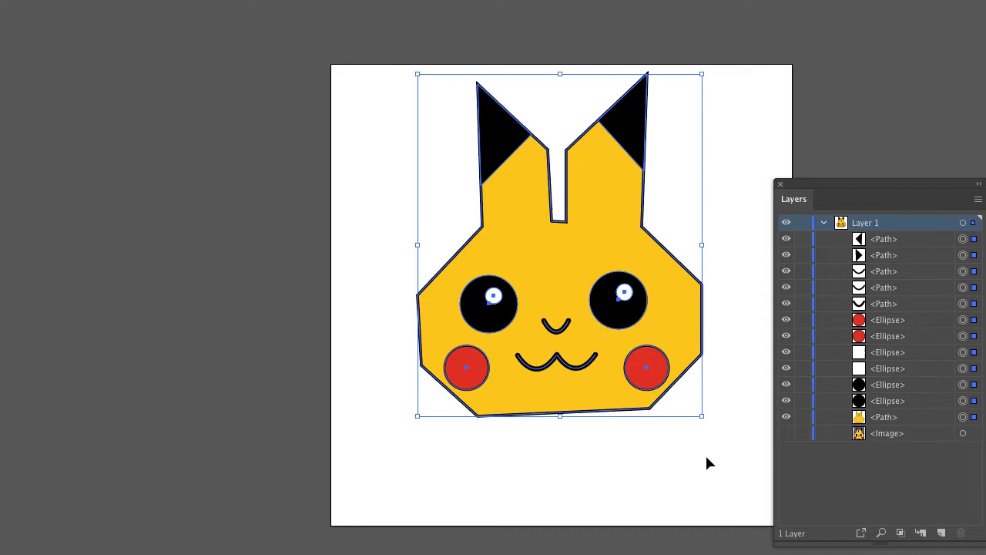
{"action": "key", "text": "Down"}
{"action": "key", "text": "Down"}
{"action": "key", "text": "Down"}
{"action": "key", "text": "Down"}
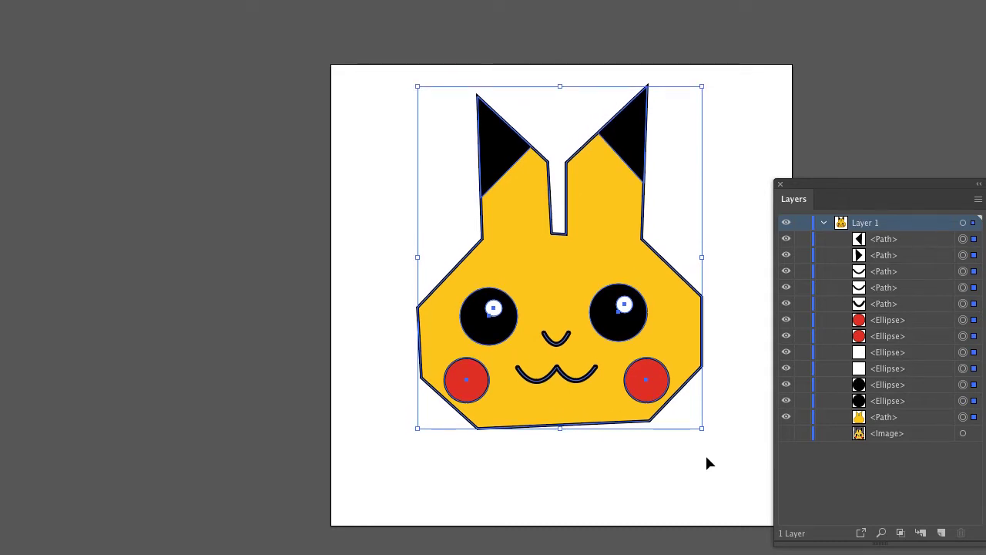
{"action": "key", "text": "Up"}
{"action": "key", "text": "Up"}
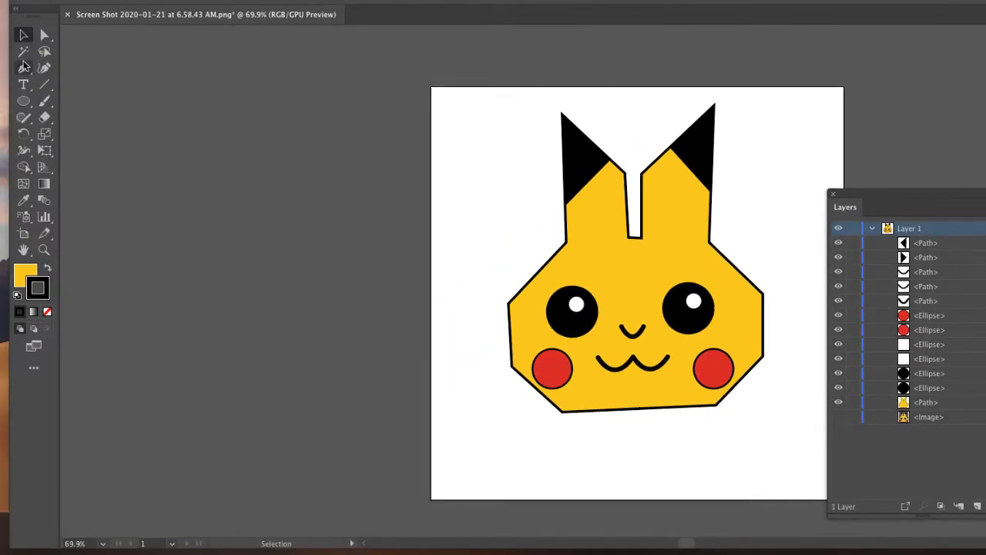
Step: Draw an open, downward-bowing curve about 461 pt wide and 52 pt deep beneath the face with the Pen tool
{"action": "left_click", "coordinate": [23, 68]}
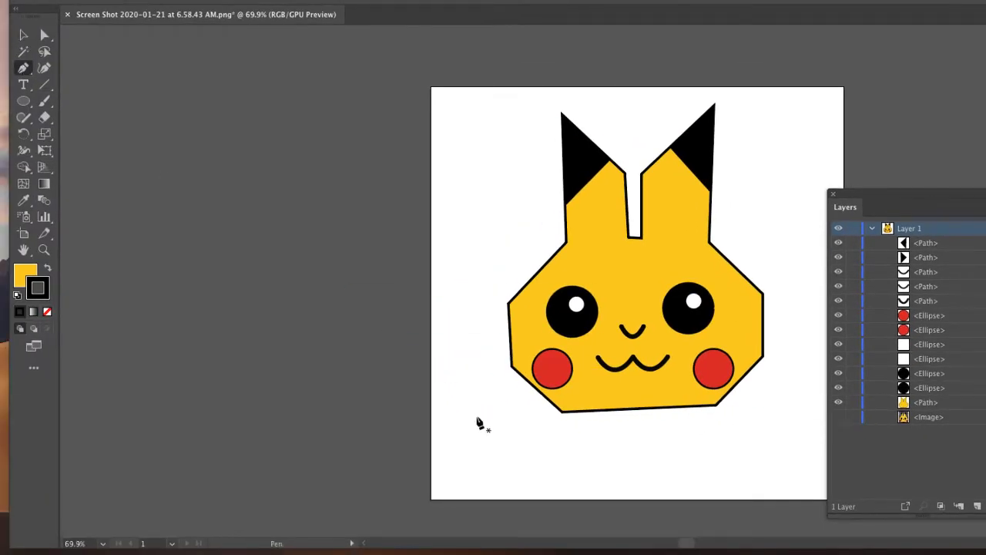
{"action": "left_click", "coordinate": [470, 434]}
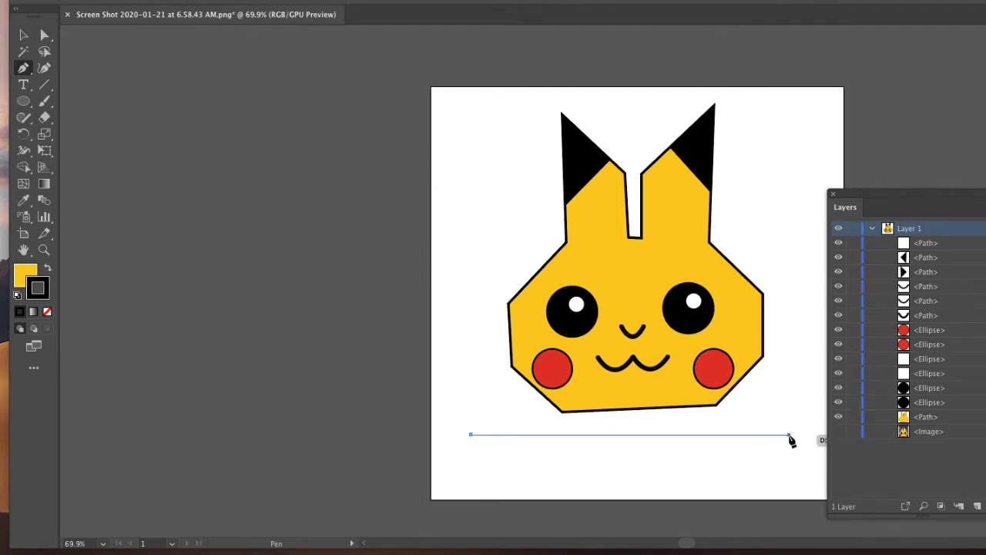
{"action": "left_click_drag", "start_coordinate": [789, 435], "coordinate": [955, 359]}
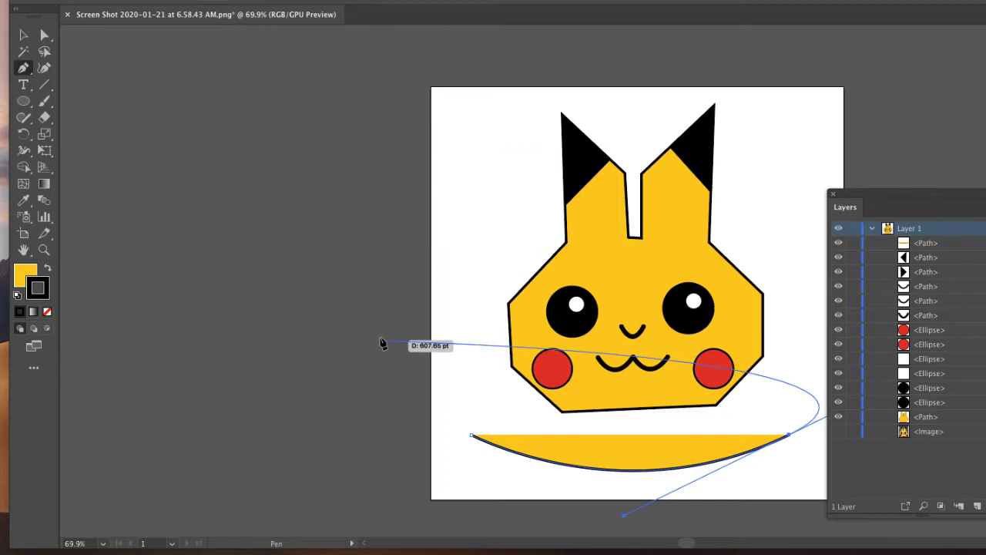
{"action": "key", "text": "Escape"}
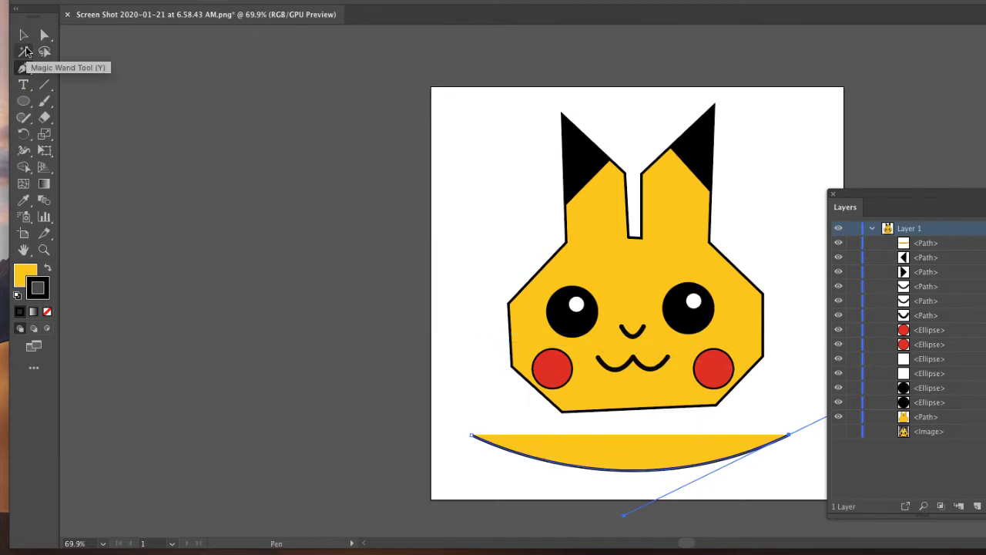
Step: Add the text "Pikachu" along the curve beneath the face with the Type on a Path tool, starting near its middle
{"action": "left_click", "coordinate": [24, 86]}
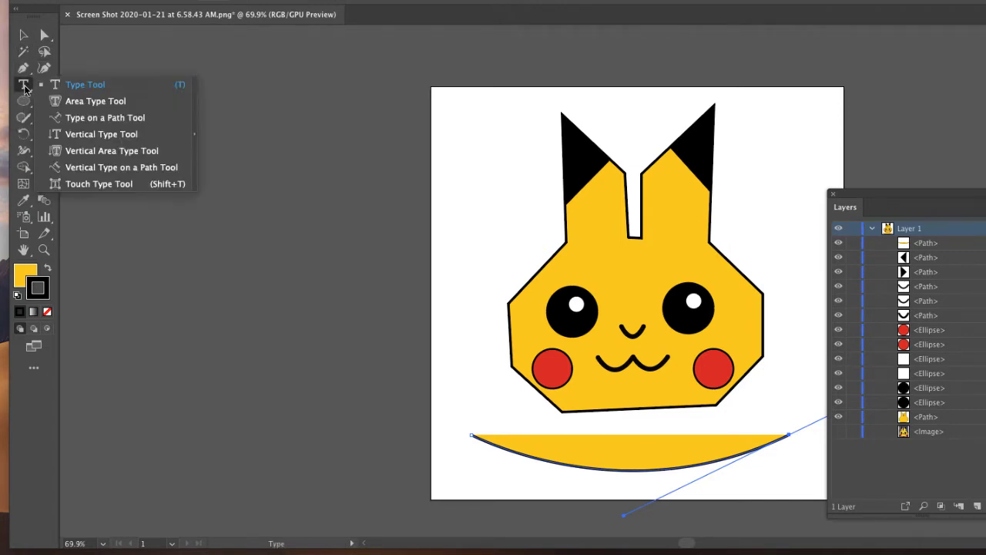
{"action": "left_click", "coordinate": [84, 119]}
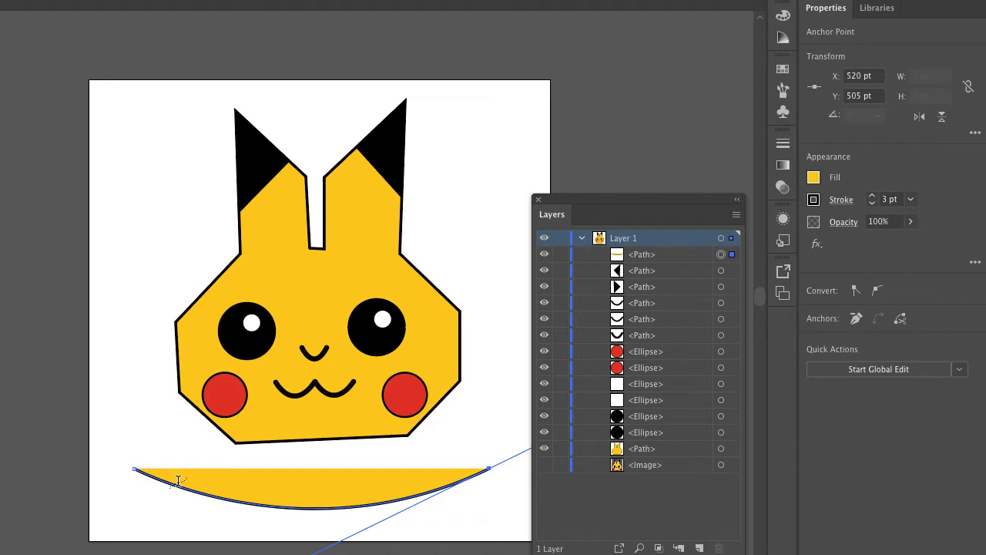
{"action": "left_click", "coordinate": [323, 505]}
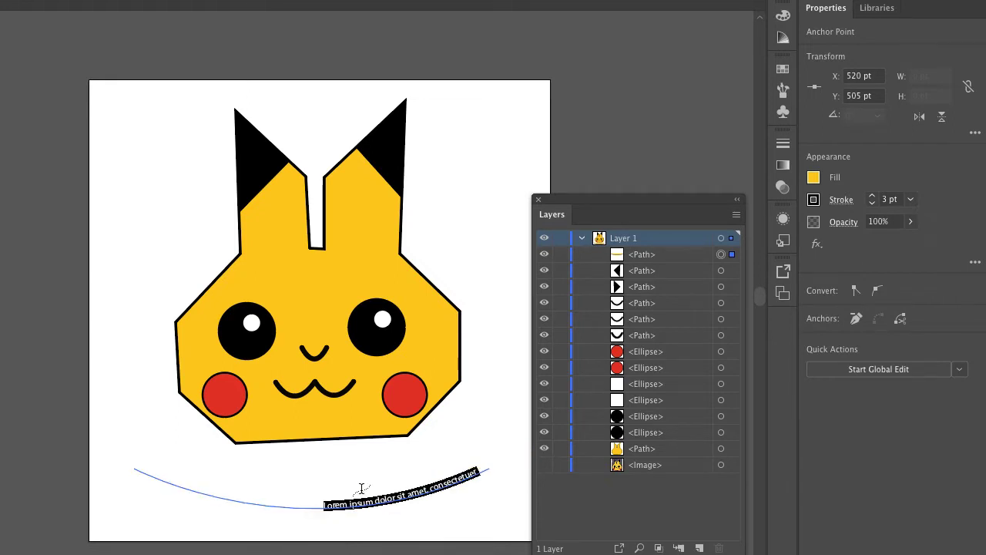
{"action": "type", "text": "Pikachu"}
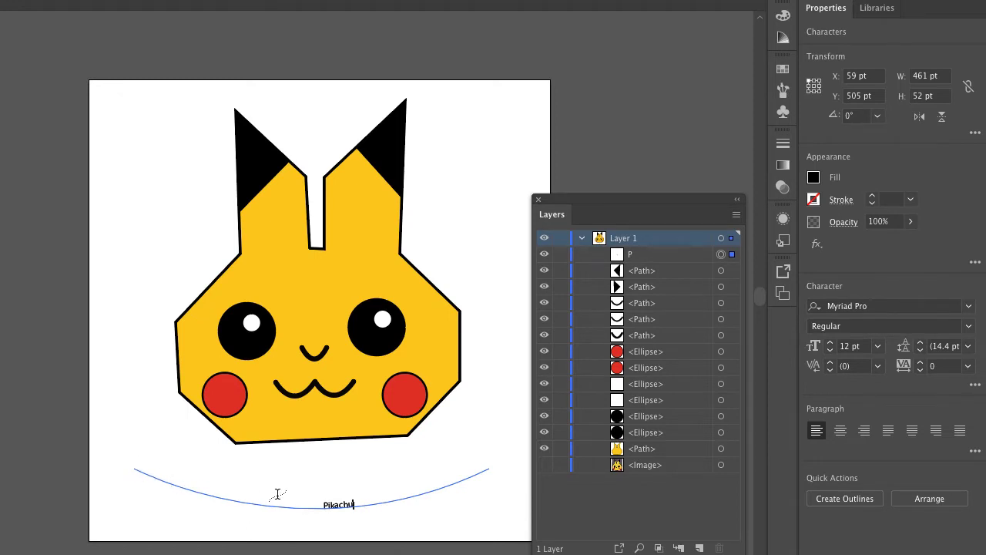
Step: Set the whole word on the curve to 72 pt and centre-align it
{"action": "double_click", "coordinate": [339, 504]}
{"action": "left_click", "coordinate": [345, 504]}
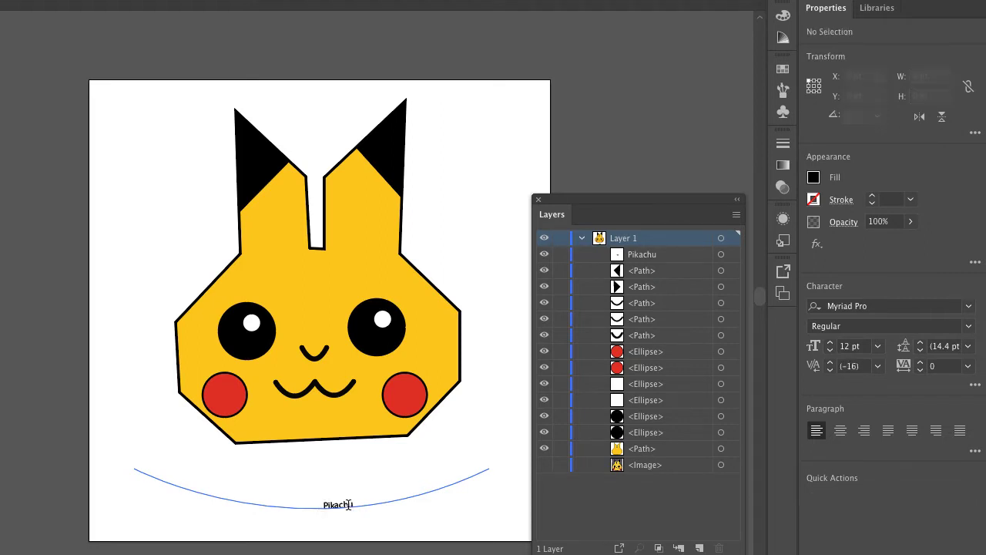
{"action": "left_click_drag", "start_coordinate": [355, 504], "coordinate": [318, 501]}
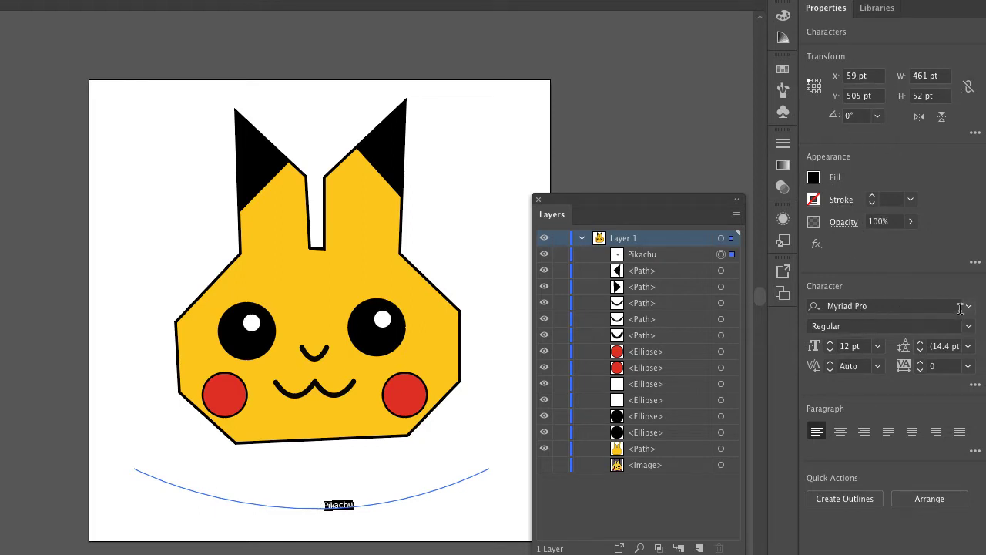
{"action": "left_click", "coordinate": [878, 346]}
{"action": "left_click", "coordinate": [901, 543]}
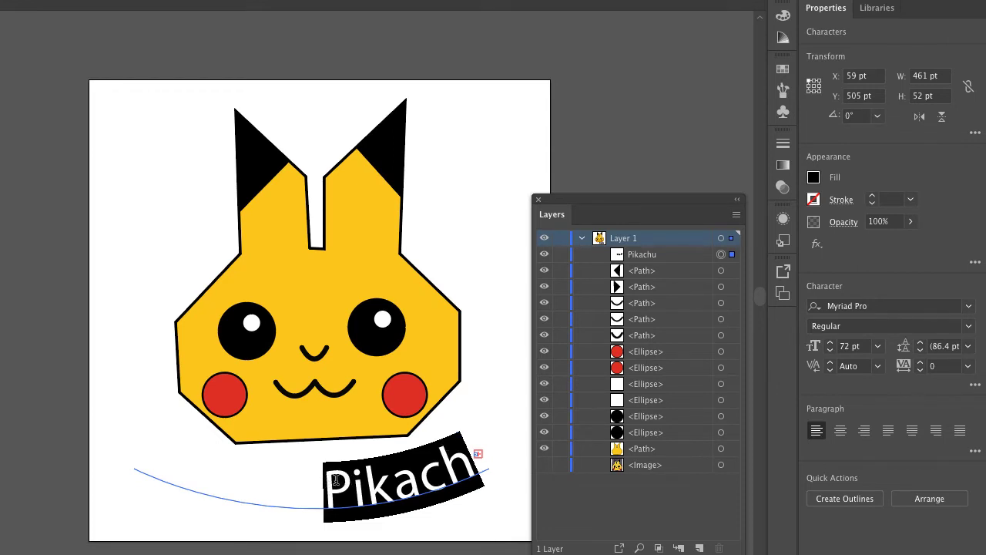
{"action": "left_click", "coordinate": [842, 432]}
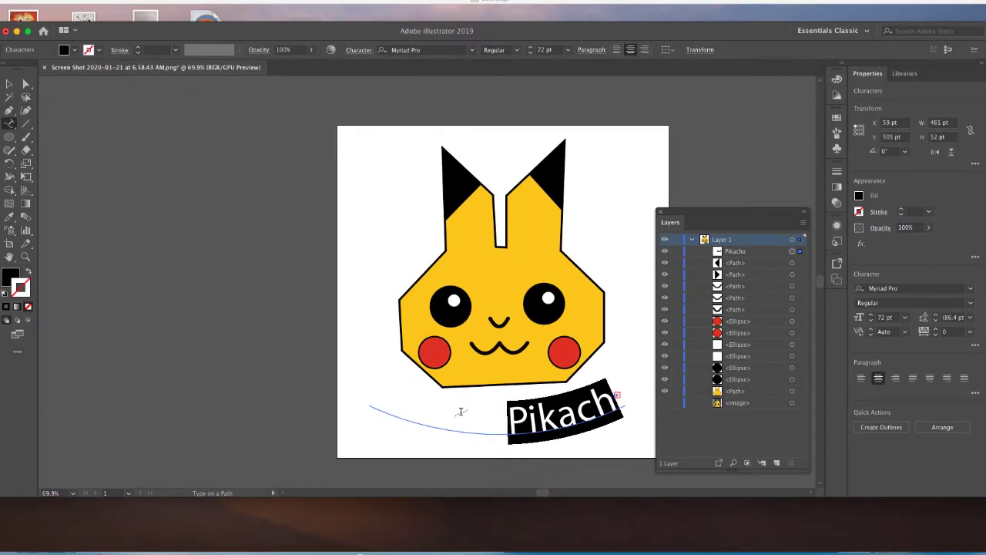
Step: Move the path text's start bracket toward the curve's left end so the whole word fits centred below the face
{"action": "left_click", "coordinate": [9, 83]}
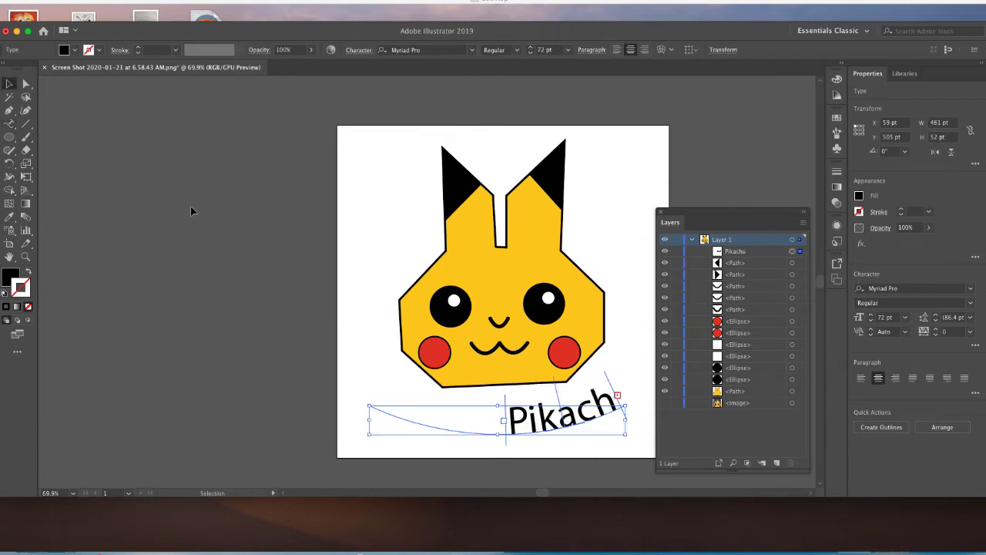
{"action": "left_click", "coordinate": [26, 84]}
{"action": "left_click", "coordinate": [10, 85]}
{"action": "left_click", "coordinate": [25, 84]}
{"action": "left_click", "coordinate": [10, 84]}
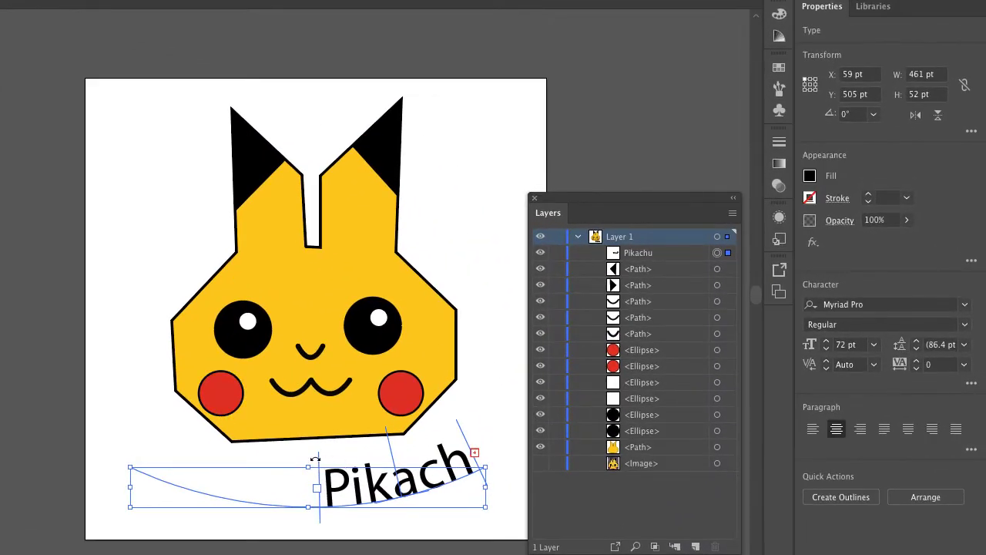
{"action": "left_click_drag", "start_coordinate": [318, 457], "coordinate": [188, 452]}
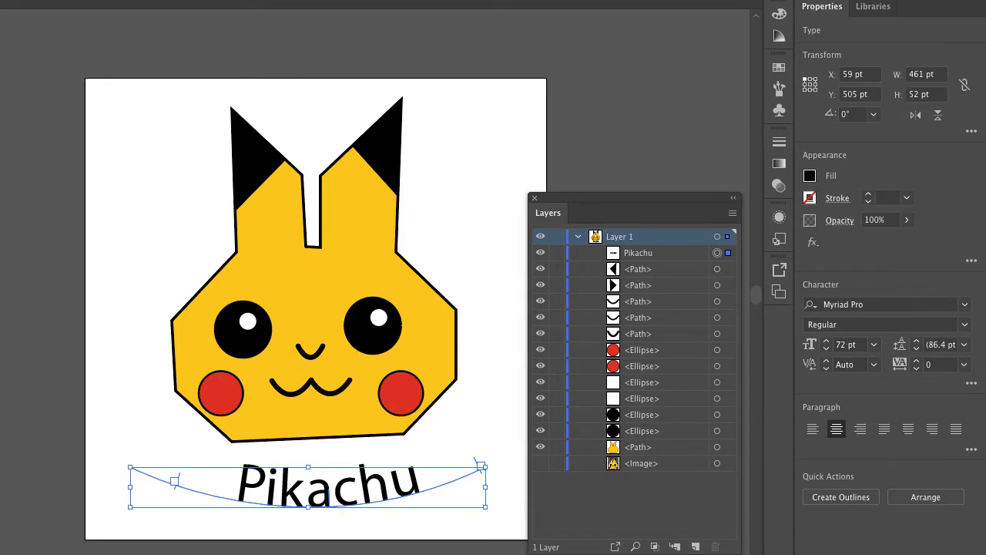
Step: Select the whole word on the curve and raise its font size to 80 pt
{"action": "double_click", "coordinate": [297, 497]}
{"action": "key", "text": "ctrl+a"}
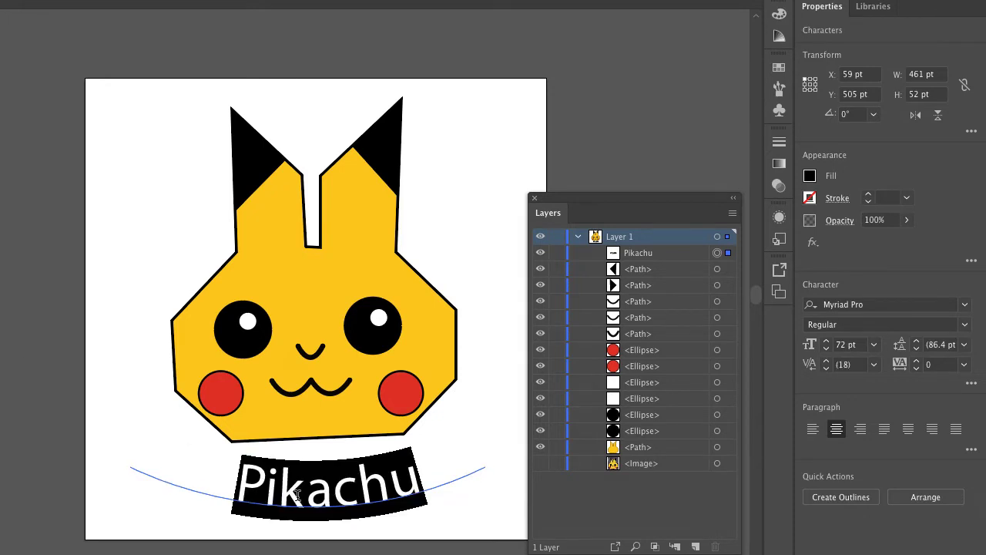
{"action": "left_click", "coordinate": [827, 342]}
{"action": "left_click", "coordinate": [826, 341]}
{"action": "left_click", "coordinate": [826, 341]}
{"action": "left_click", "coordinate": [826, 342]}
{"action": "left_click", "coordinate": [827, 341]}
{"action": "left_click", "coordinate": [827, 341]}
{"action": "left_click", "coordinate": [827, 342]}
{"action": "left_click", "coordinate": [827, 341]}
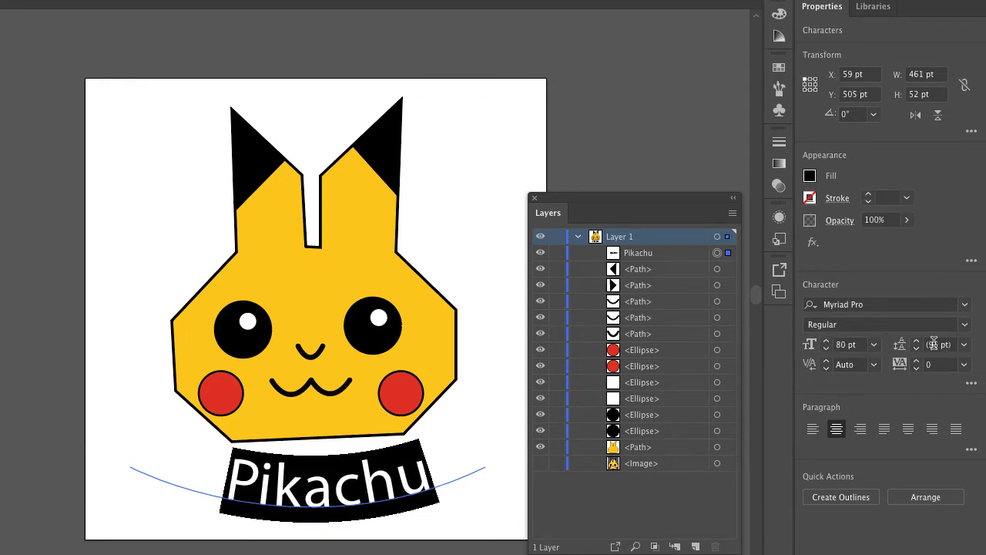
Step: Set the curved "Pikachu" caption in Helvetica with the Bold style
{"action": "left_click", "coordinate": [964, 326]}
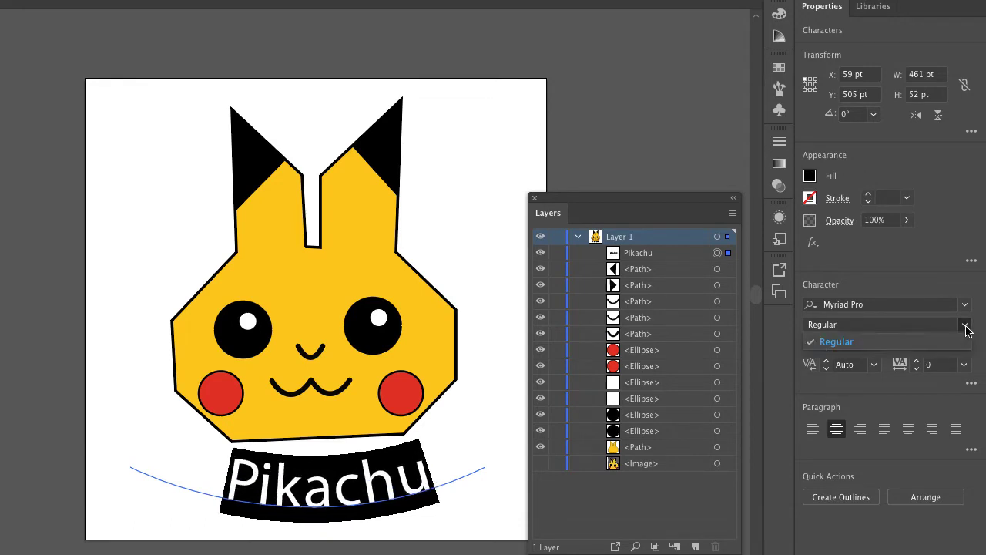
{"action": "left_click", "coordinate": [967, 329]}
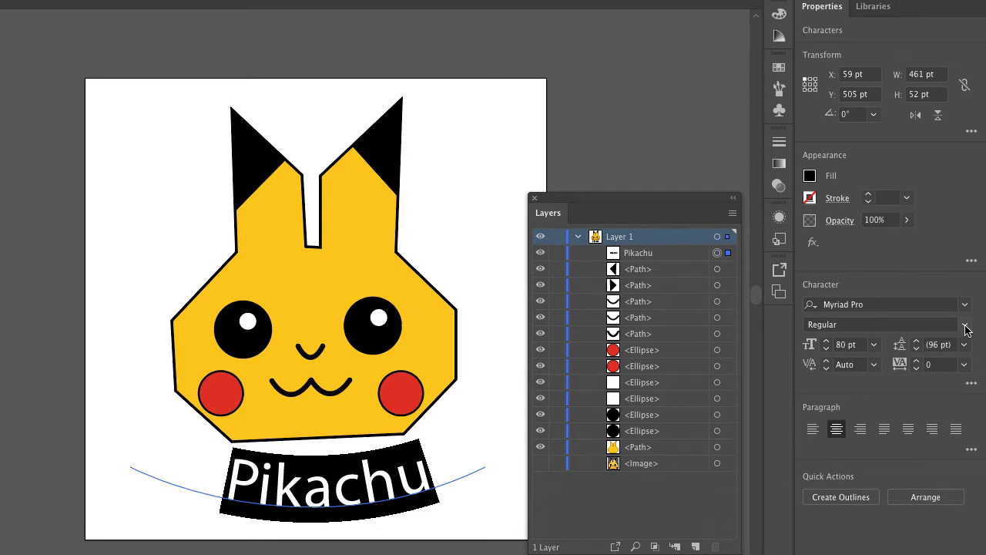
{"action": "left_click", "coordinate": [964, 305]}
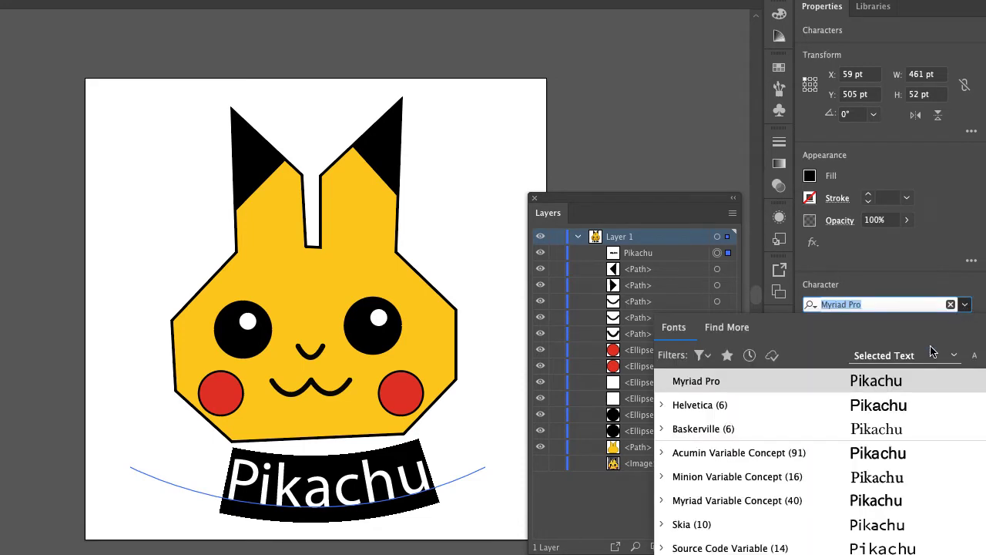
{"action": "left_click", "coordinate": [775, 408]}
{"action": "left_click", "coordinate": [963, 324]}
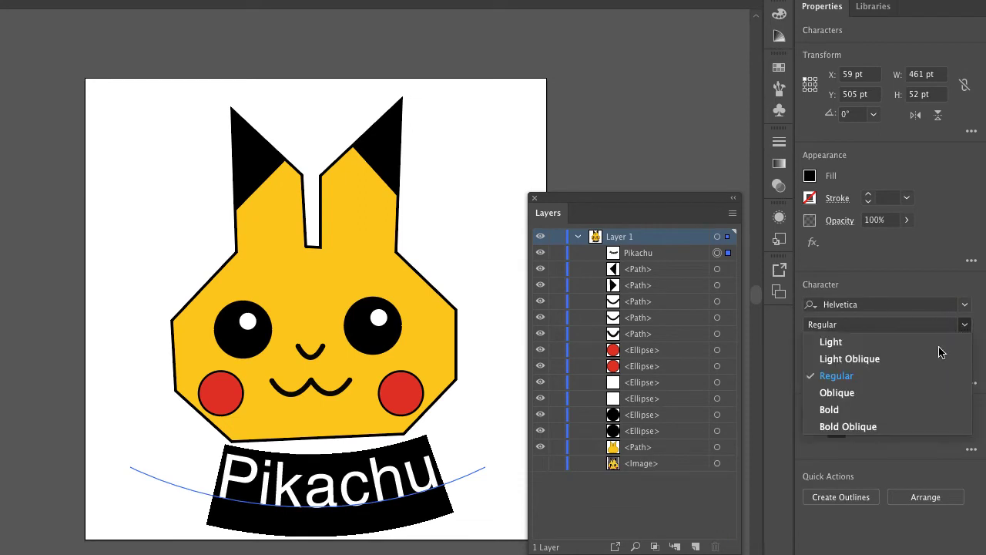
{"action": "left_click", "coordinate": [865, 410]}
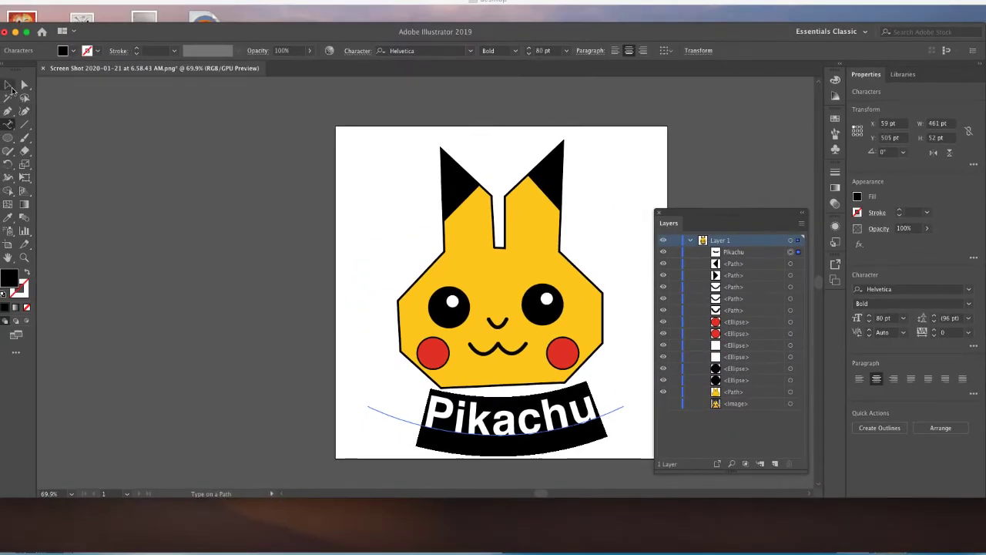
Step: Slide the caption slightly left along its path to centre it below the face, and deselect it
{"action": "left_click", "coordinate": [8, 85]}
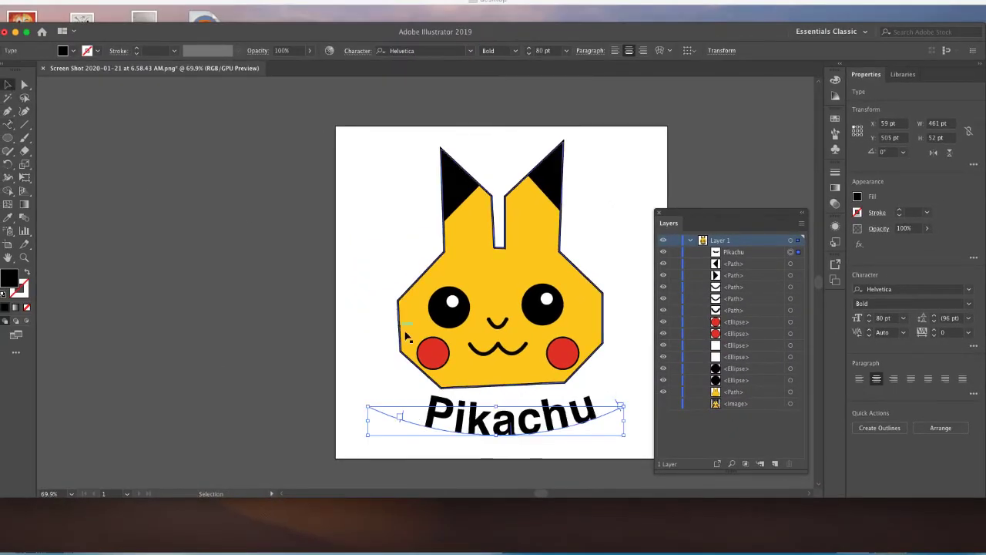
{"action": "left_click_drag", "start_coordinate": [511, 429], "coordinate": [508, 432]}
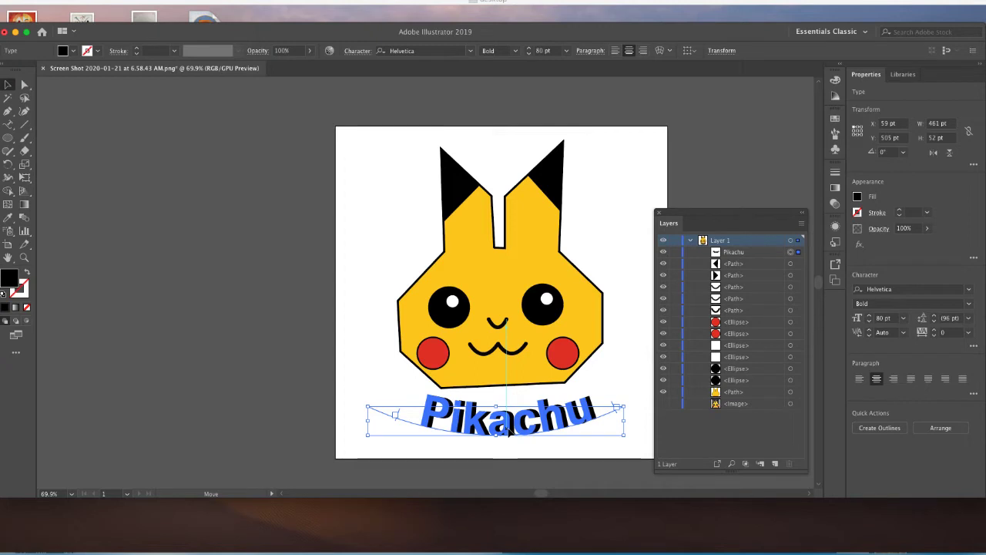
{"action": "left_click_drag", "start_coordinate": [509, 432], "coordinate": [508, 432]}
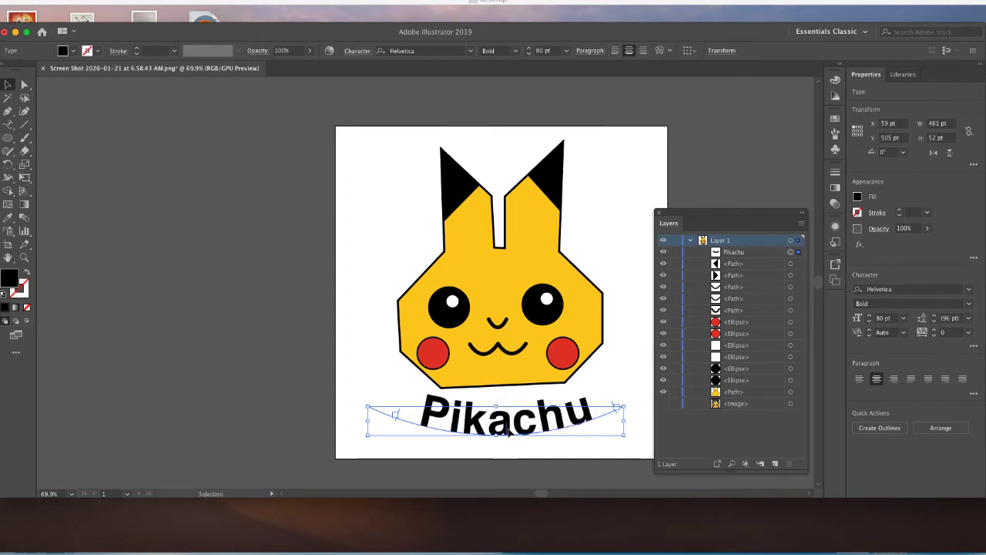
{"action": "left_click", "coordinate": [616, 374]}
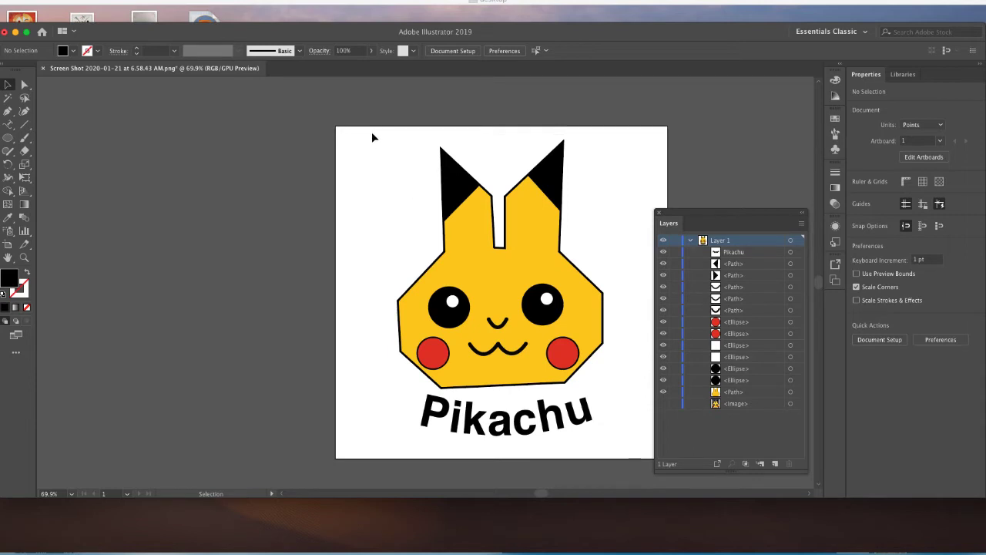
{"action": "left_click_drag", "start_coordinate": [371, 132], "coordinate": [362, 145]}
Step: Nudge the face outline's lower-left anchor point up and left to about X 185 pt, Y 463 pt, levelling the chin edge
{"action": "left_click", "coordinate": [25, 84]}
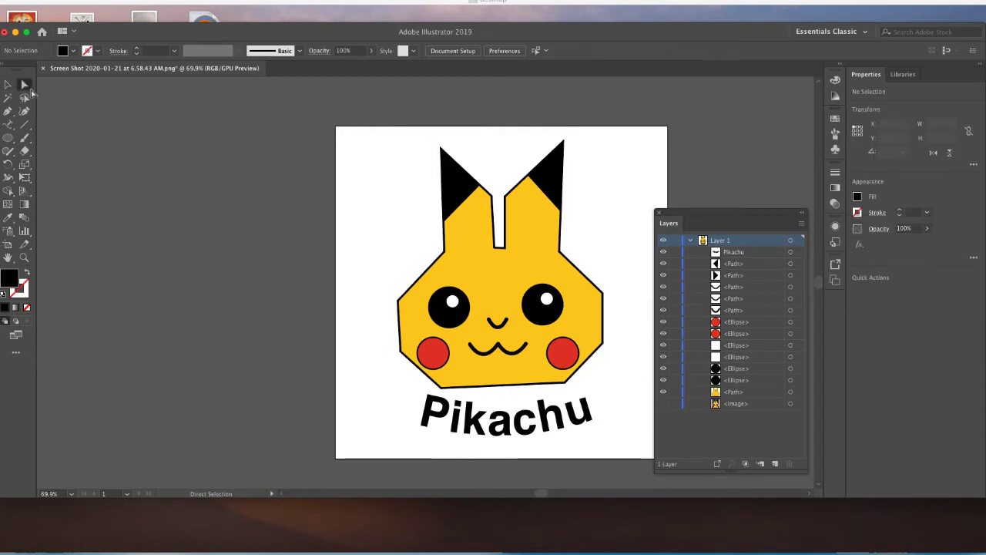
{"action": "left_click", "coordinate": [441, 388]}
{"action": "left_click_drag", "start_coordinate": [441, 388], "coordinate": [441, 386]}
{"action": "key", "text": "Up"}
{"action": "key", "text": "Up"}
{"action": "key", "text": "Up"}
{"action": "key", "text": "Up"}
{"action": "key", "text": "Up"}
{"action": "key", "text": "Up"}
{"action": "key", "text": "Up"}
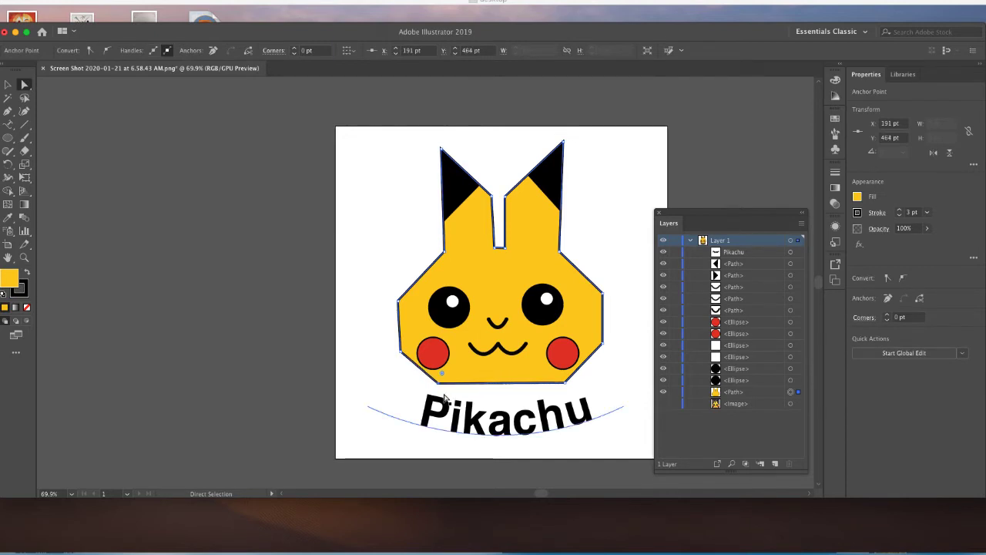
{"action": "key", "text": "Left"}
{"action": "key", "text": "Left"}
{"action": "key", "text": "Left"}
{"action": "key", "text": "Left"}
{"action": "key", "text": "Left"}
{"action": "key", "text": "Left"}
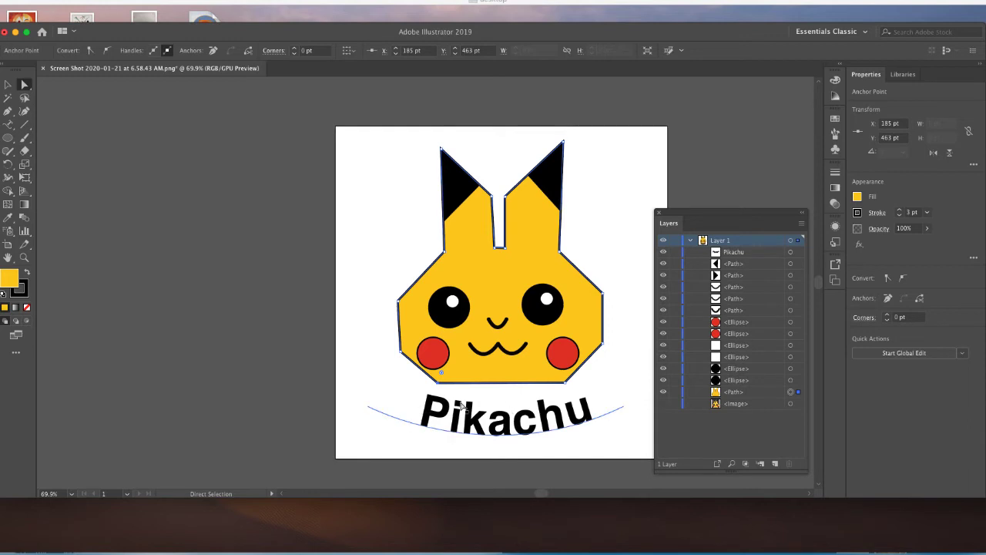
{"action": "left_click", "coordinate": [8, 84]}
{"action": "left_click", "coordinate": [334, 337]}
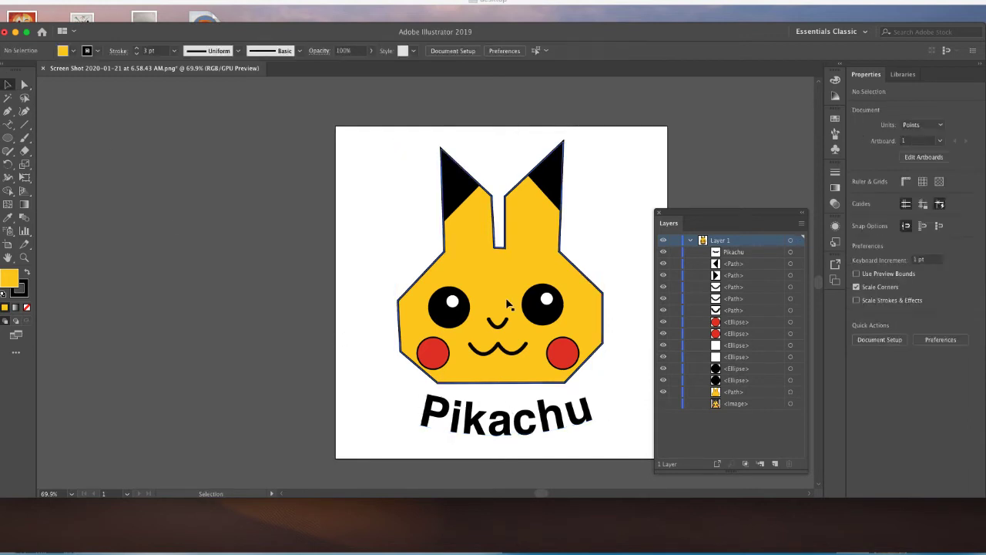
Step: Change the caption's fill colour to bright yellow using the colour mixer
{"action": "left_click", "coordinate": [479, 420]}
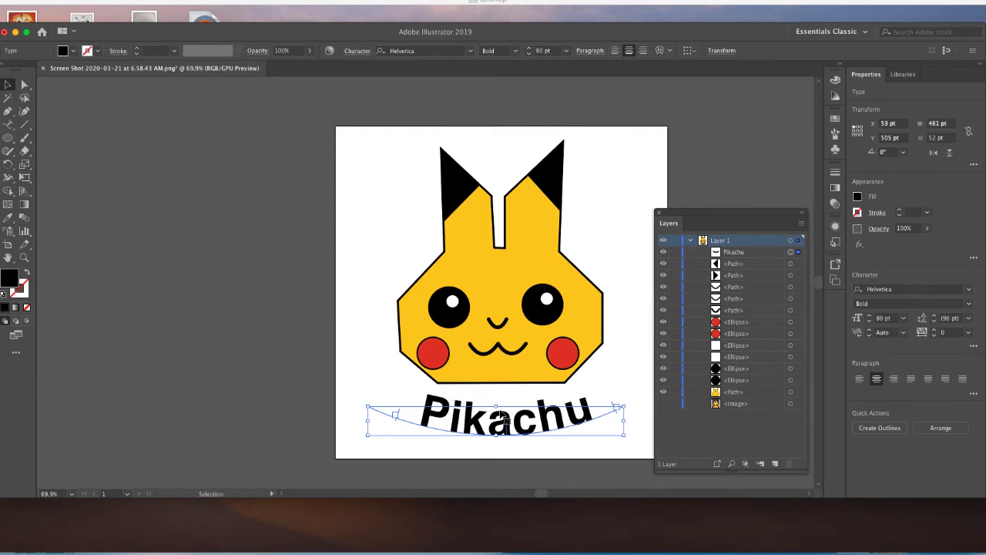
{"action": "left_click", "coordinate": [859, 198]}
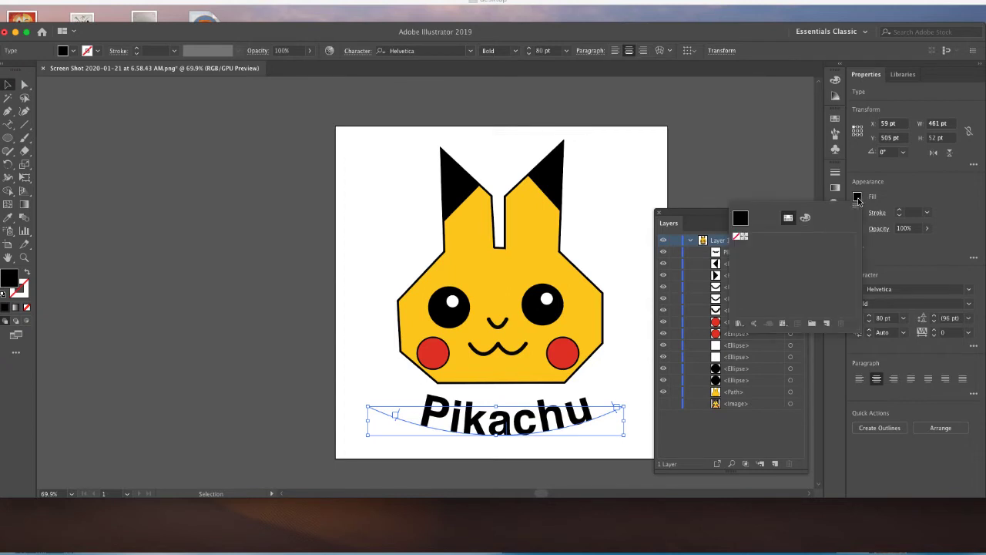
{"action": "left_click", "coordinate": [858, 198]}
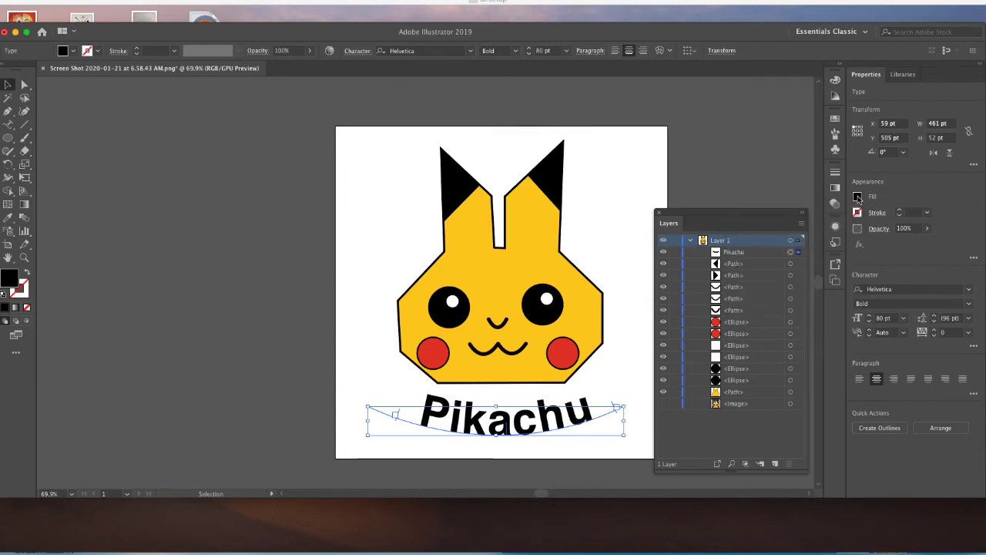
{"action": "left_click", "coordinate": [857, 198]}
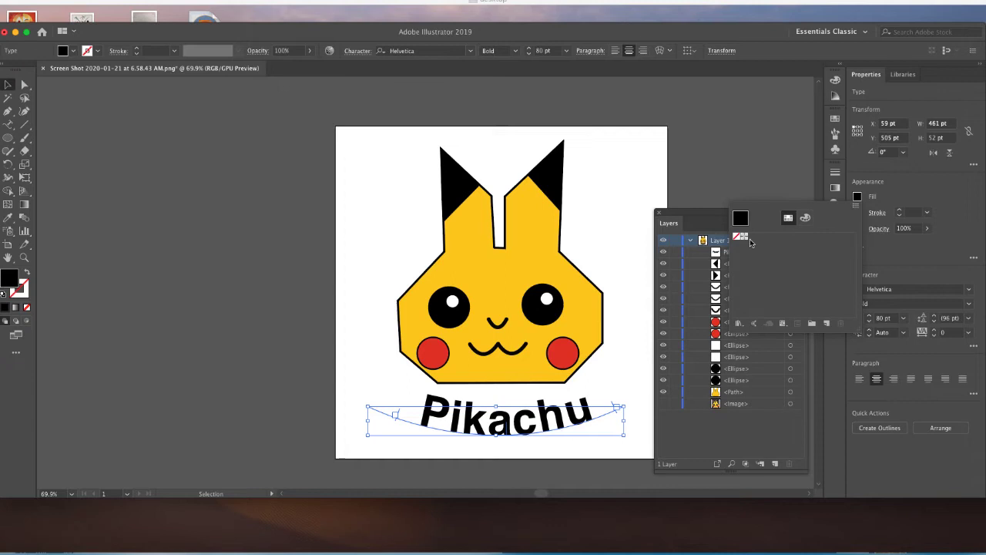
{"action": "left_click", "coordinate": [805, 218]}
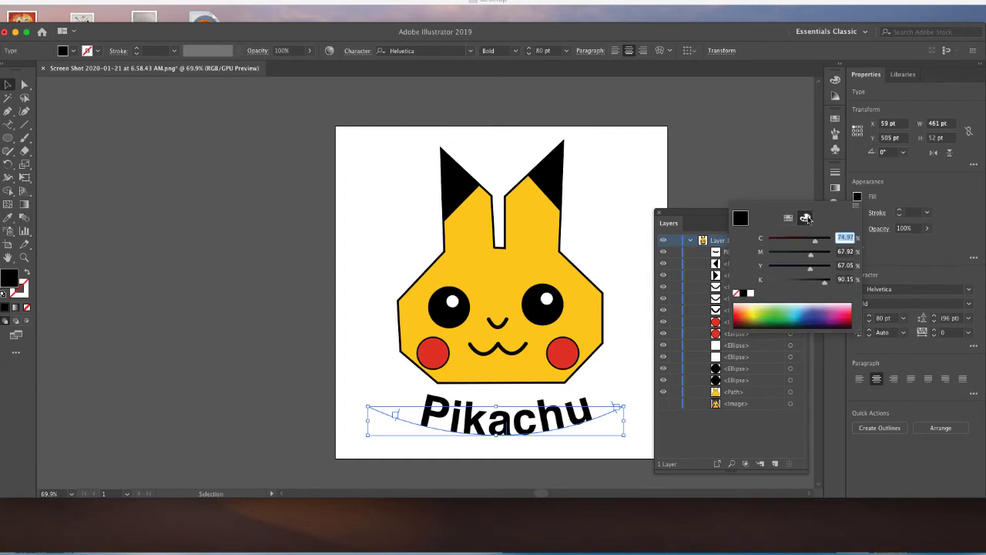
{"action": "left_click", "coordinate": [757, 312]}
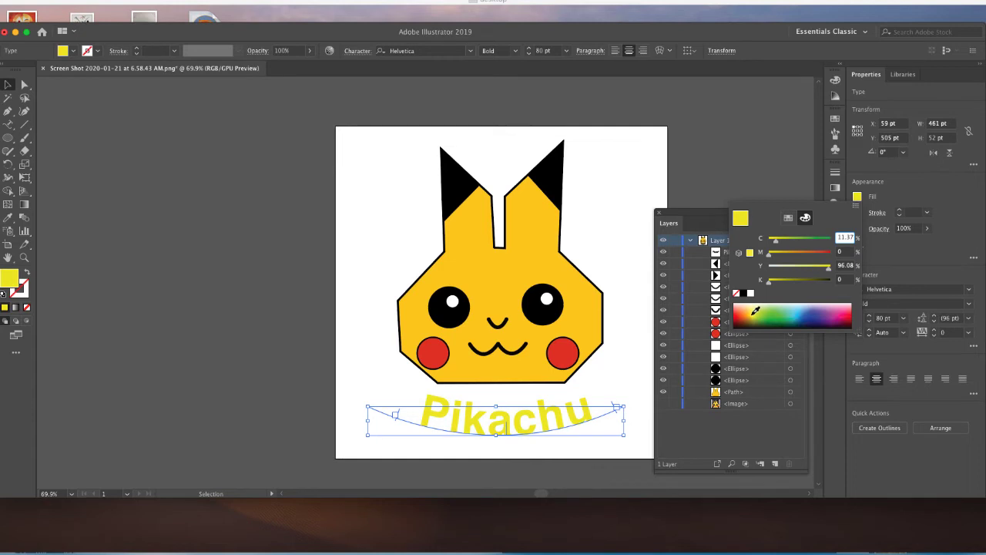
{"action": "left_click", "coordinate": [756, 310]}
{"action": "left_click", "coordinate": [756, 308]}
{"action": "type", "text": "8"}
{"action": "left_click_drag", "start_coordinate": [827, 270], "coordinate": [844, 269]}
{"action": "left_click", "coordinate": [891, 192]}
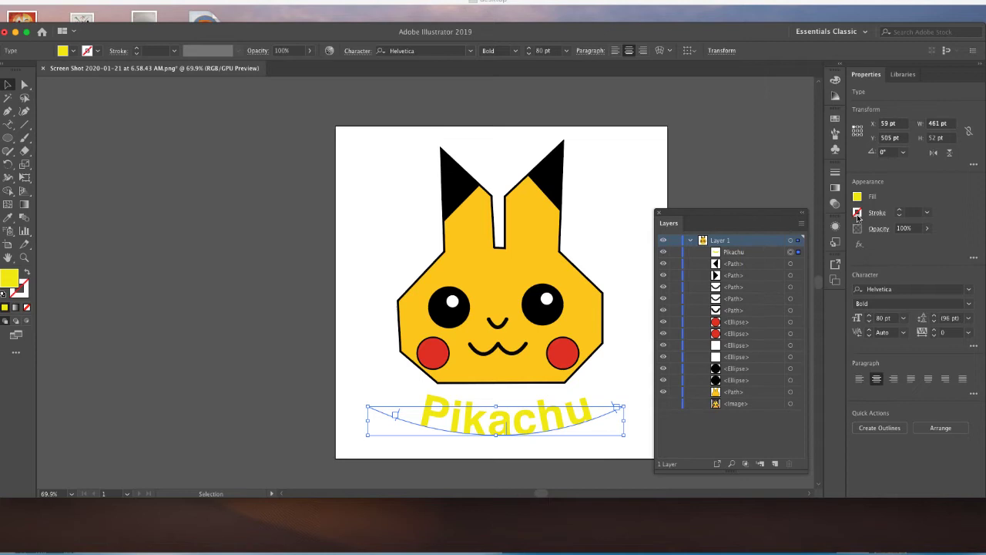
Step: Give the caption a dark blue stroke with a weight of 5 pt
{"action": "left_click", "coordinate": [857, 216]}
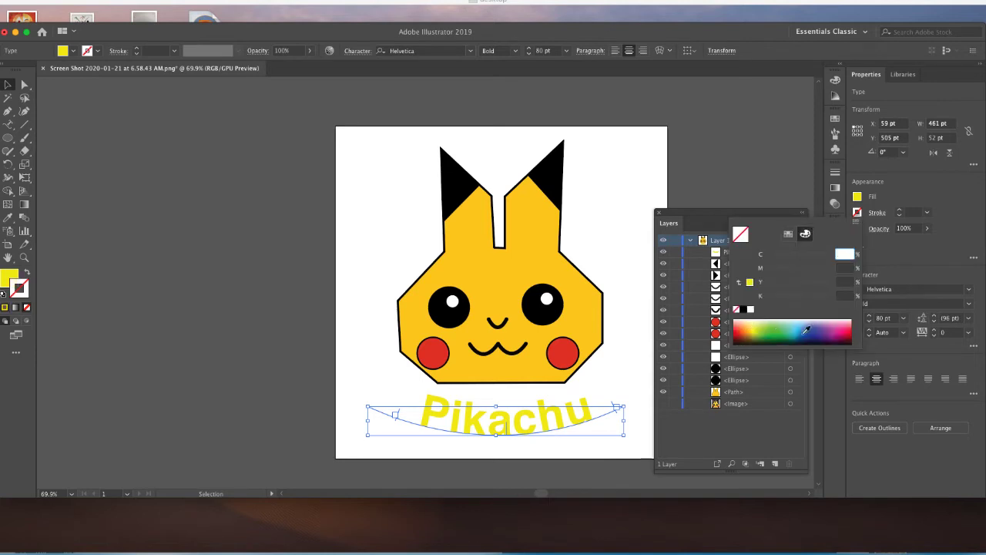
{"action": "left_click", "coordinate": [807, 330]}
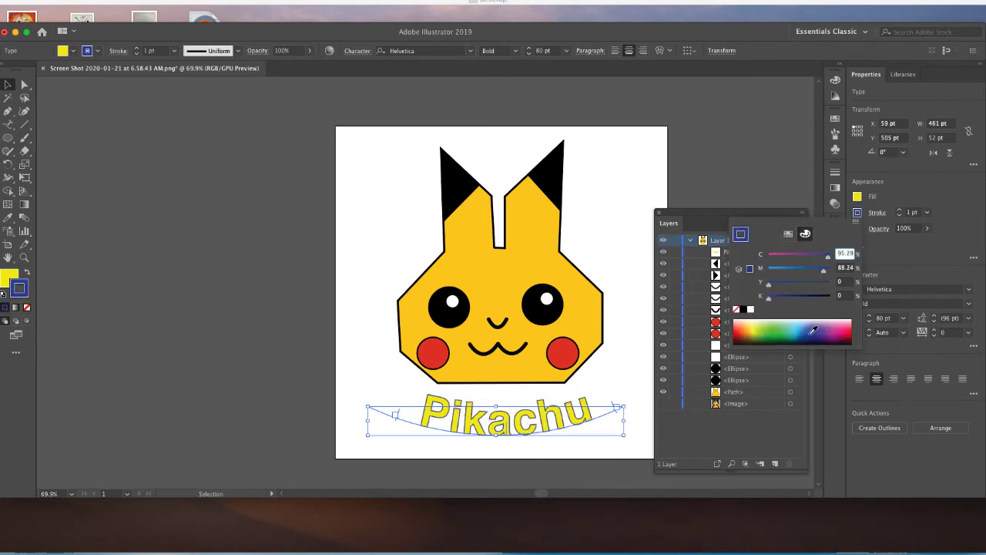
{"action": "left_click", "coordinate": [896, 223]}
{"action": "left_click", "coordinate": [898, 210]}
{"action": "left_click", "coordinate": [898, 210]}
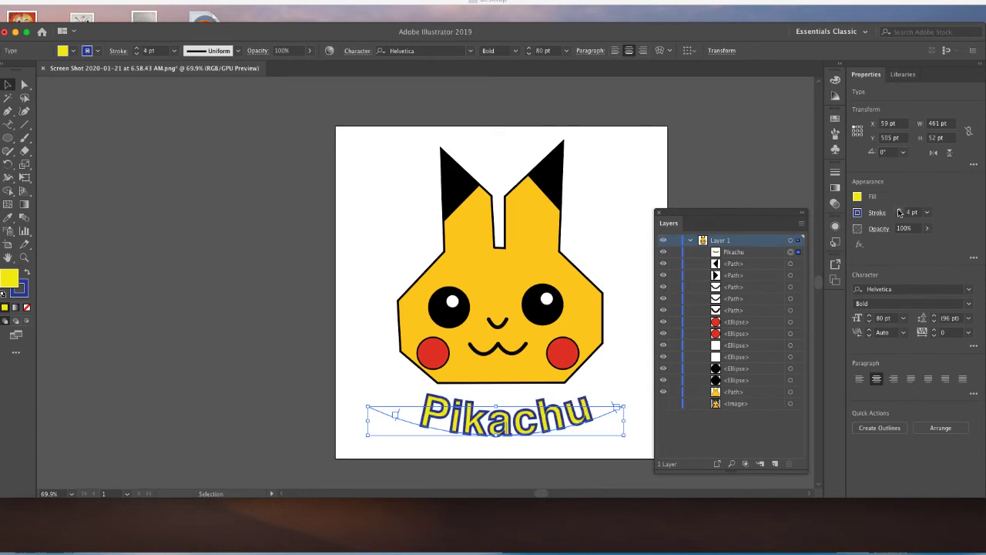
{"action": "left_click", "coordinate": [898, 209]}
{"action": "left_click", "coordinate": [898, 210]}
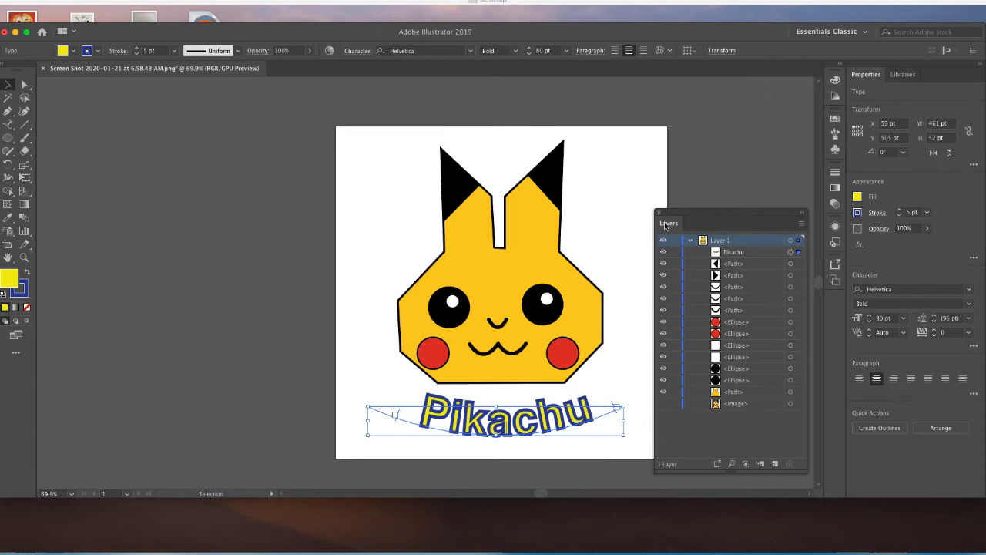
Step: Dock the Layers list with the Properties, and open and enlarge the Appearance settings for the caption
{"action": "left_click_drag", "start_coordinate": [667, 223], "coordinate": [868, 79]}
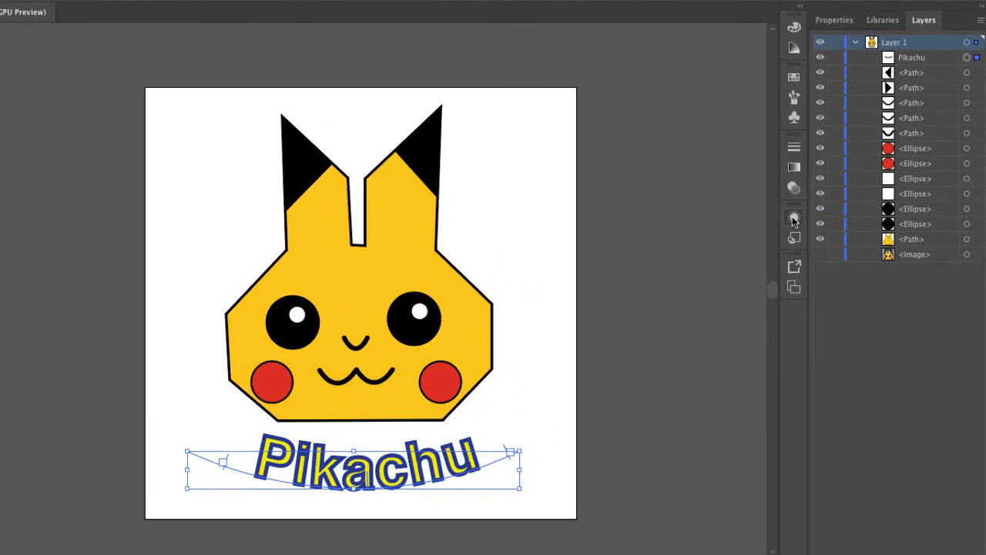
{"action": "left_click", "coordinate": [794, 219]}
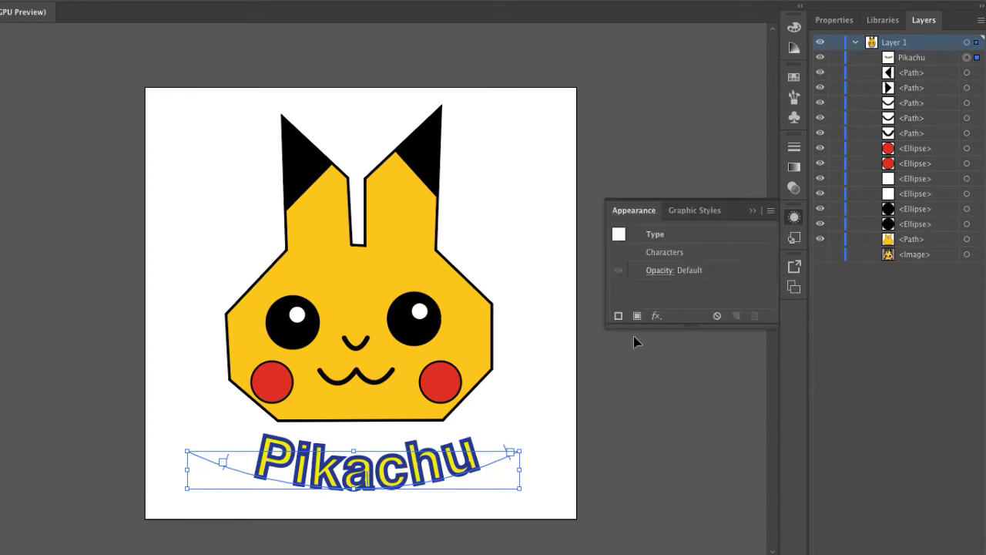
{"action": "left_click_drag", "start_coordinate": [607, 327], "coordinate": [555, 377]}
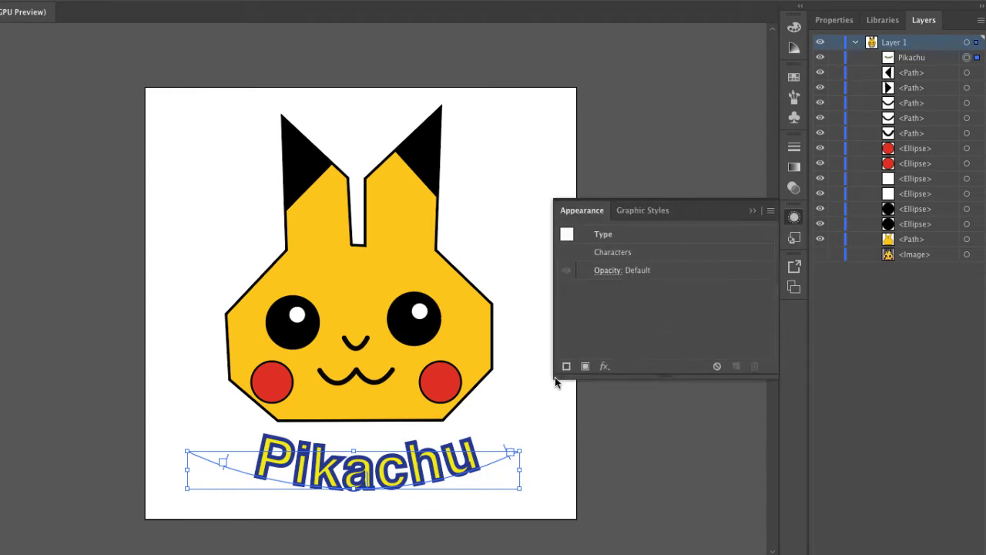
Step: Convert the caption text to outlines and ungroup the result into separate letter shapes
{"action": "left_click", "coordinate": [472, 467]}
{"action": "left_click", "coordinate": [454, 468]}
{"action": "right_click", "coordinate": [418, 471]}
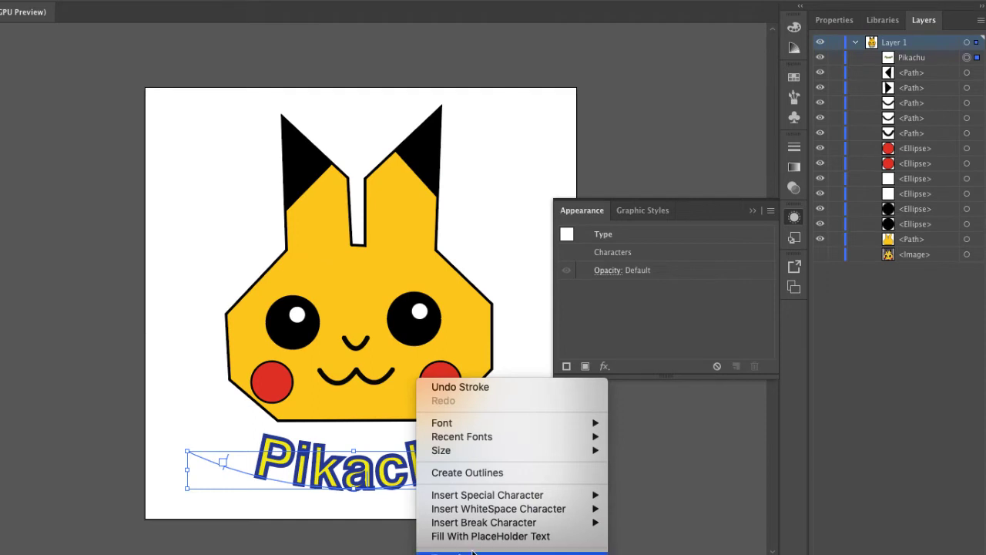
{"action": "left_click", "coordinate": [473, 473]}
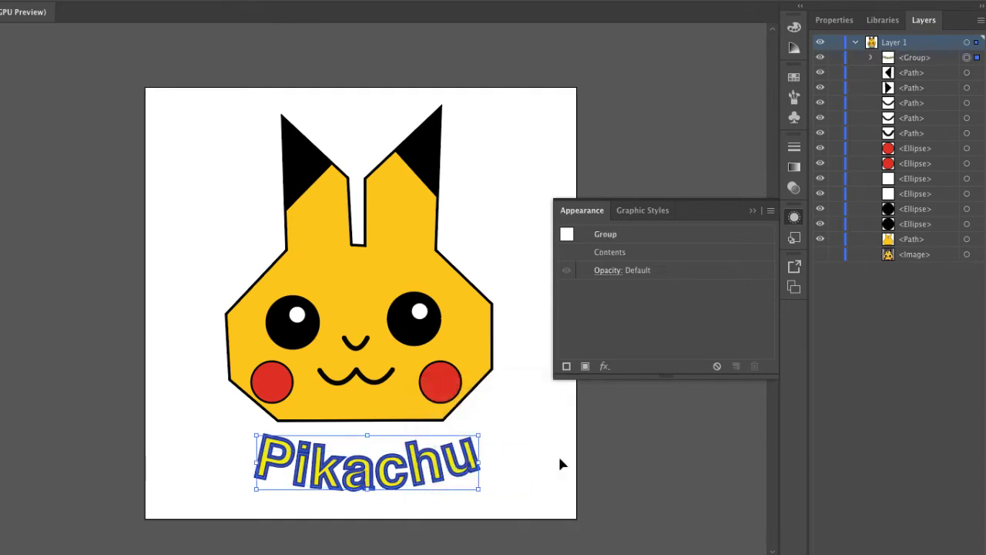
{"action": "left_click", "coordinate": [559, 458]}
{"action": "left_click", "coordinate": [461, 464]}
{"action": "right_click", "coordinate": [440, 465]}
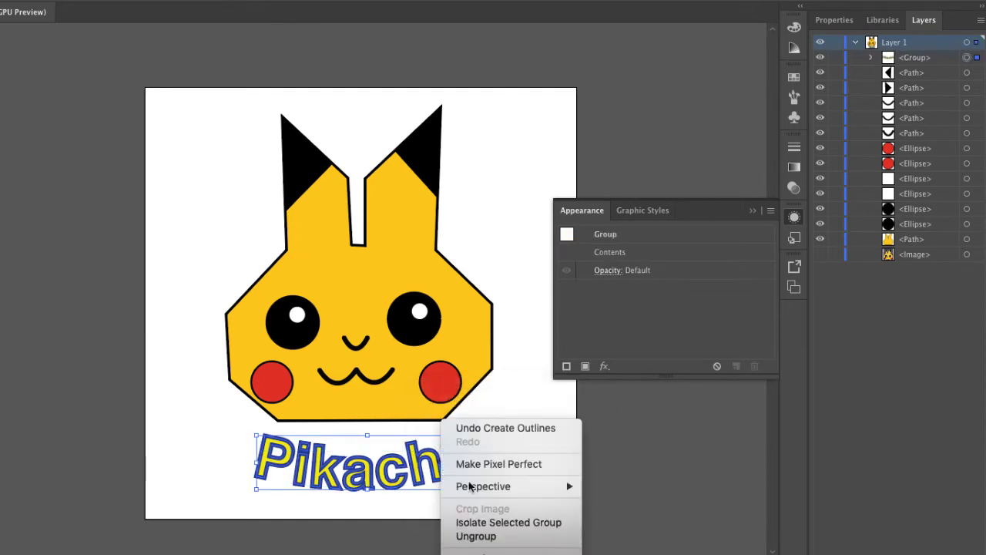
{"action": "left_click", "coordinate": [479, 537]}
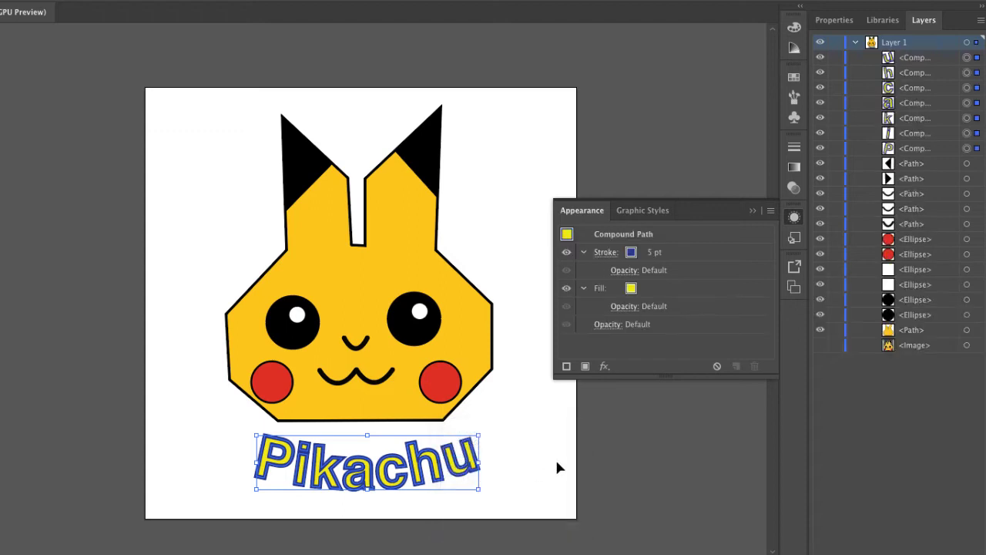
{"action": "left_click", "coordinate": [615, 460]}
Step: Select individual letters of the outlined caption to check that each one is a separate object
{"action": "left_click", "coordinate": [451, 468]}
{"action": "left_click", "coordinate": [417, 473]}
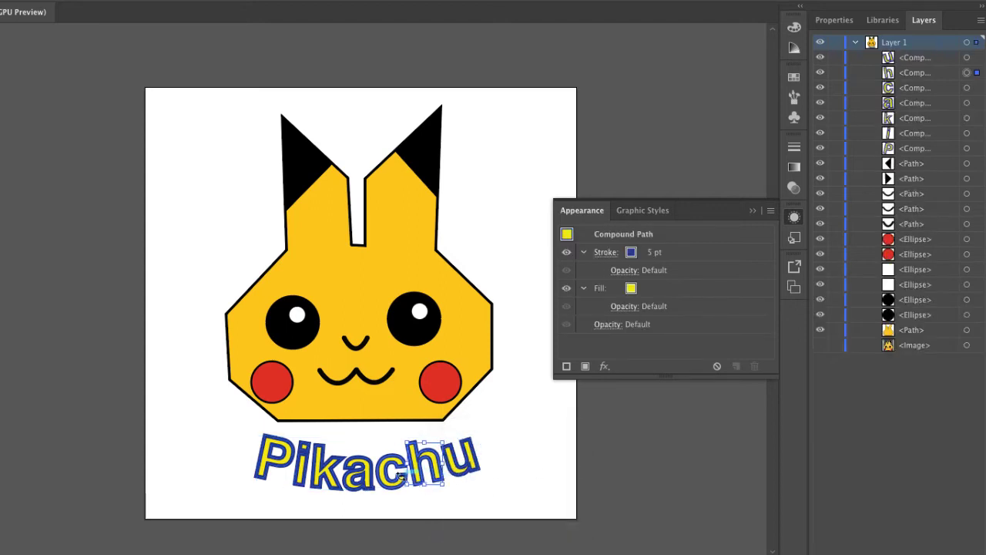
{"action": "left_click", "coordinate": [353, 483]}
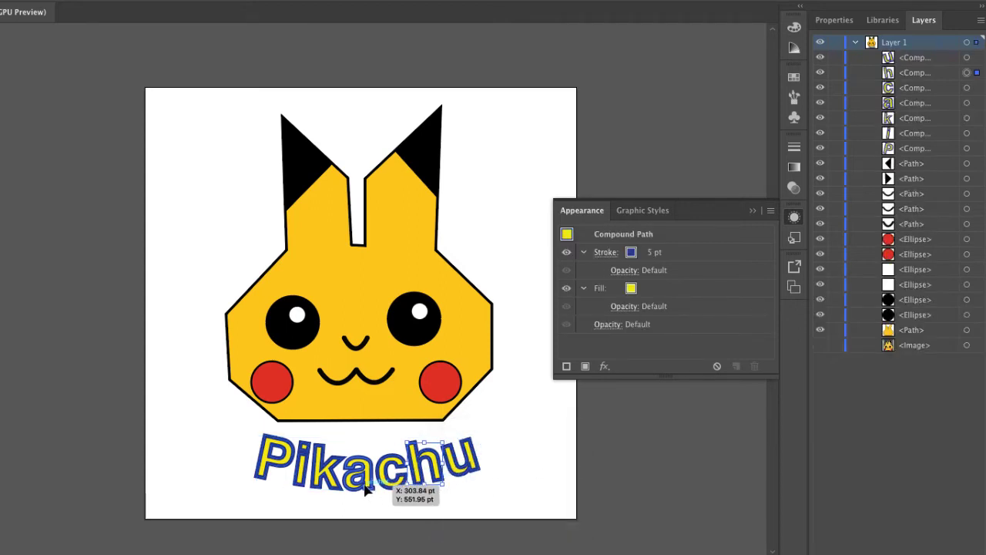
{"action": "left_click", "coordinate": [549, 453]}
{"action": "left_click", "coordinate": [465, 461]}
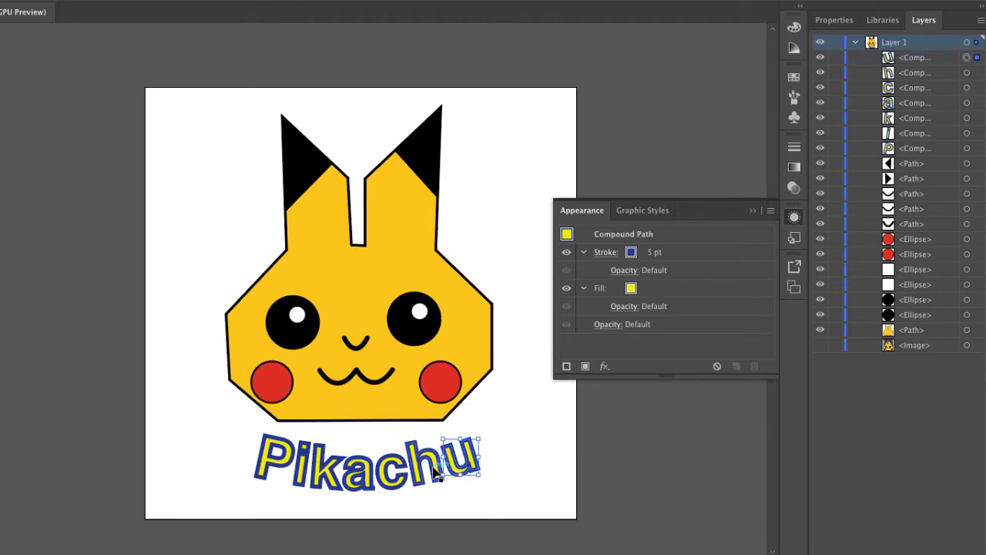
{"action": "left_click", "coordinate": [388, 477]}
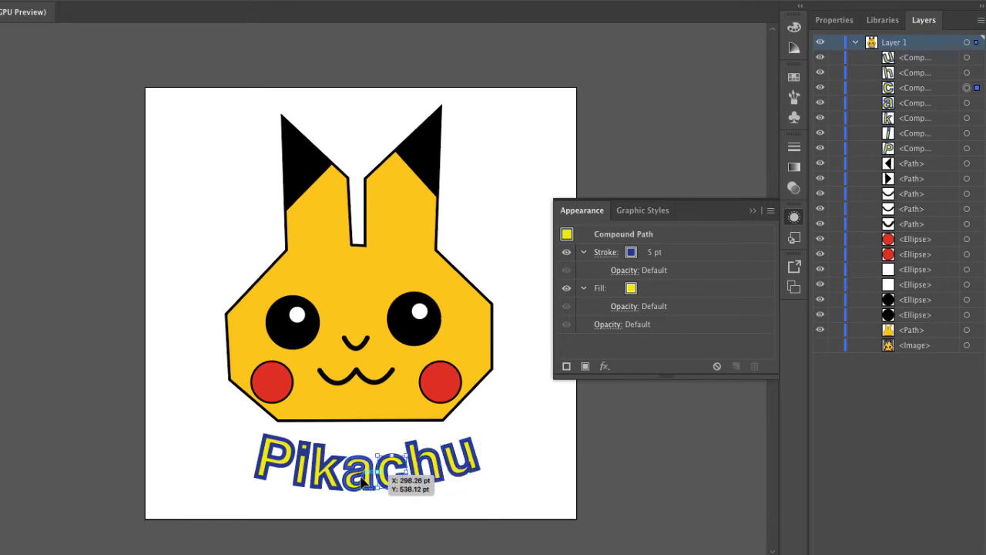
Step: Select the caption's k, i and P in turn to check that each is a separate shape
{"action": "left_click", "coordinate": [319, 469]}
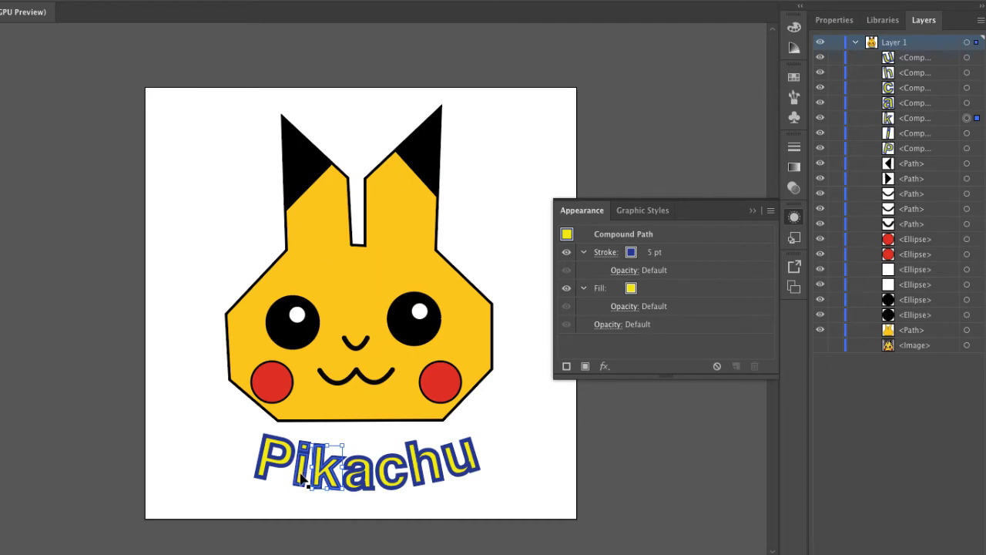
{"action": "left_click", "coordinate": [300, 473]}
{"action": "left_click", "coordinate": [279, 464]}
Step: Select all the caption letters and examine the stacking order and options of their stroke and fill attributes
{"action": "left_click_drag", "start_coordinate": [519, 429], "coordinate": [209, 513]}
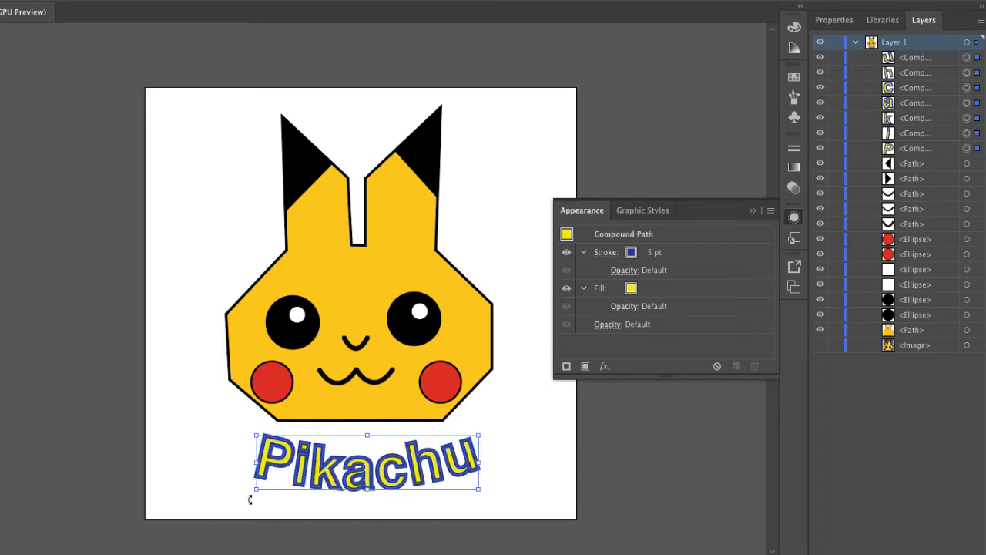
{"action": "left_click", "coordinate": [609, 254]}
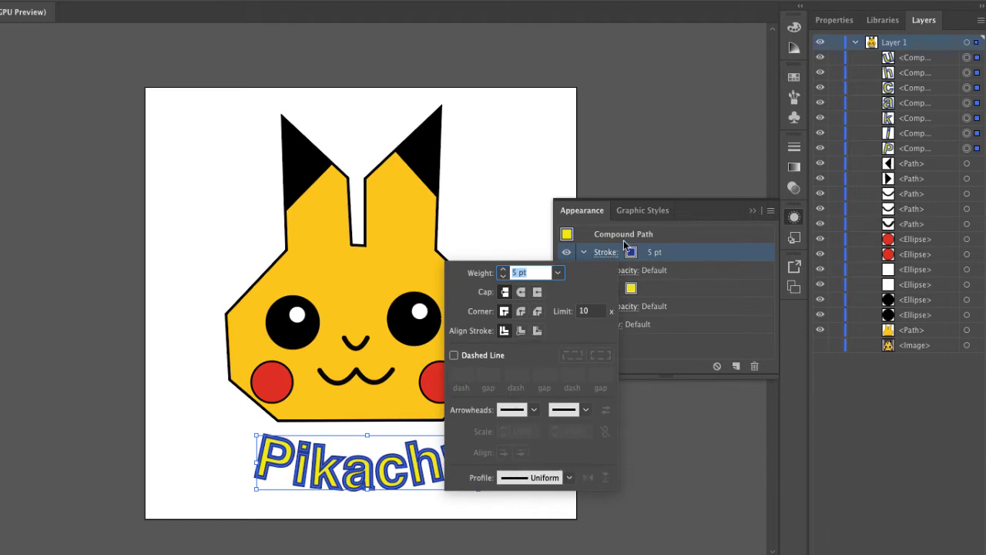
{"action": "left_click", "coordinate": [703, 276]}
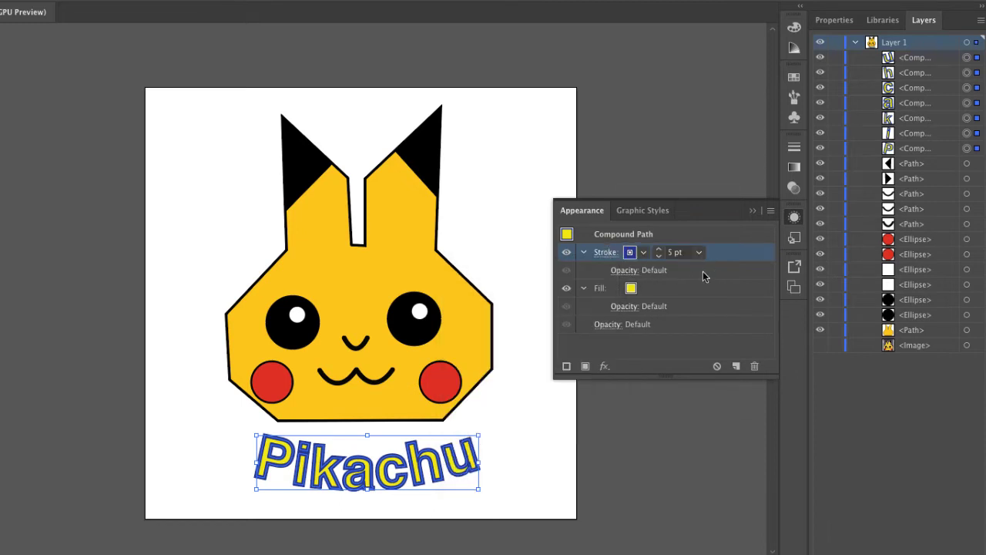
{"action": "left_click", "coordinate": [600, 289]}
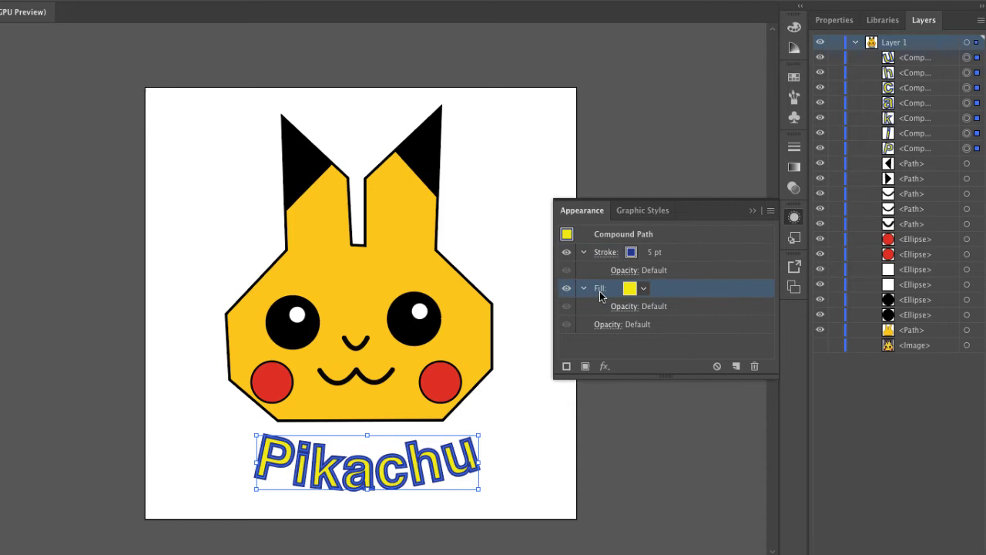
{"action": "left_click", "coordinate": [684, 258]}
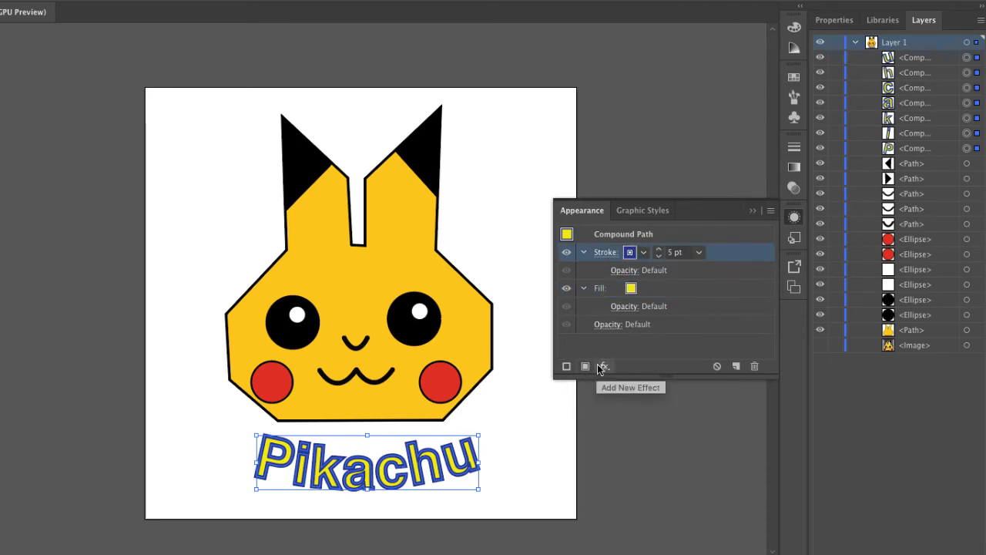
{"action": "left_click", "coordinate": [670, 288]}
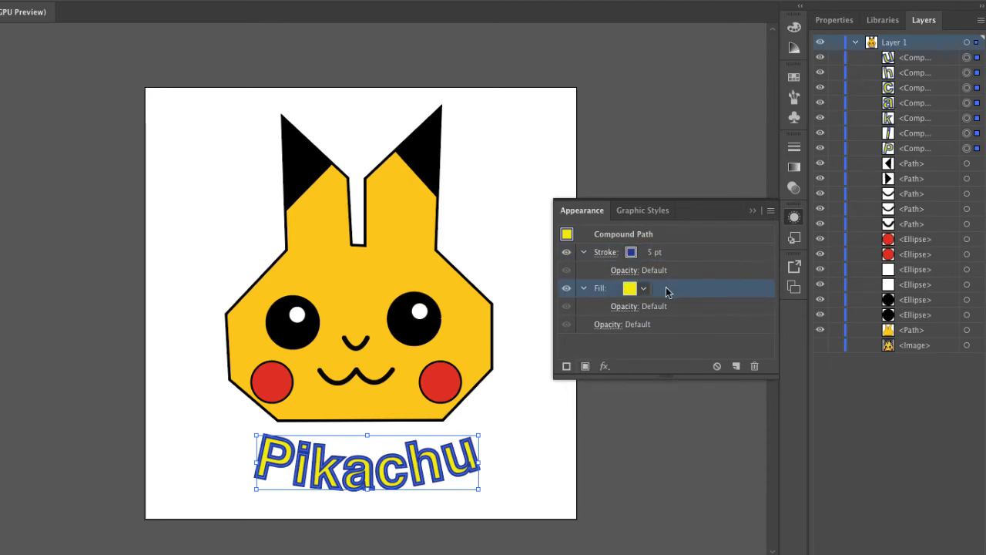
{"action": "left_click", "coordinate": [615, 430]}
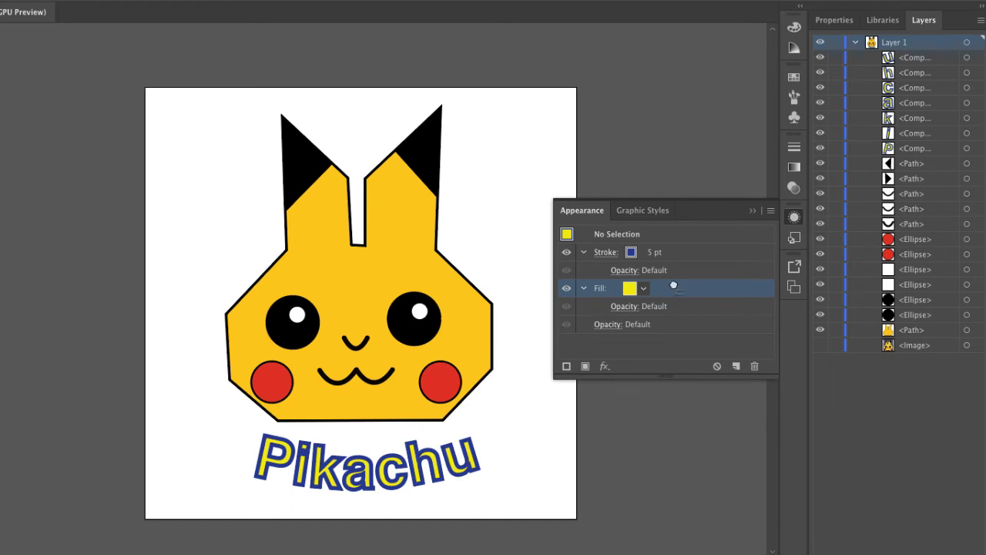
Step: Place the yellow fill above the blue stroke in the appearance of all the caption letters
{"action": "left_click_drag", "start_coordinate": [674, 286], "coordinate": [679, 241]}
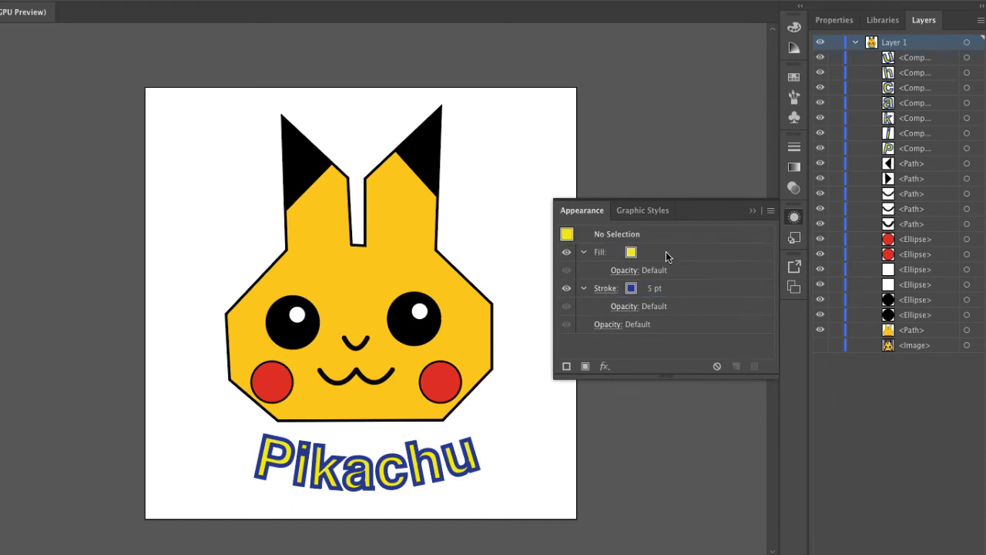
{"action": "left_click_drag", "start_coordinate": [510, 440], "coordinate": [246, 490]}
{"action": "left_click_drag", "start_coordinate": [663, 290], "coordinate": [664, 247]}
{"action": "left_click", "coordinate": [633, 440]}
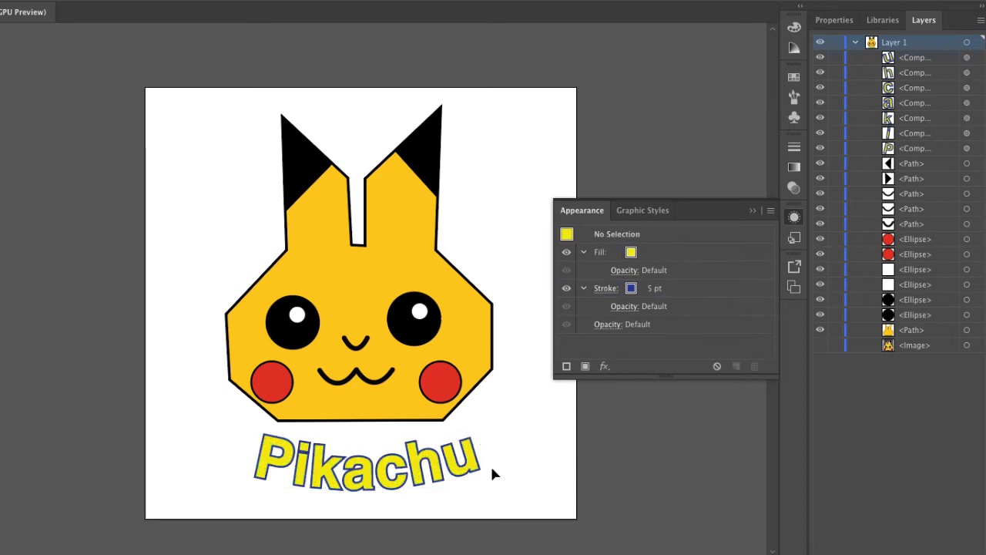
Step: Set the stroke weight of all the caption letters to 11 pt and close the Appearance settings
{"action": "left_click_drag", "start_coordinate": [260, 484], "coordinate": [249, 488]}
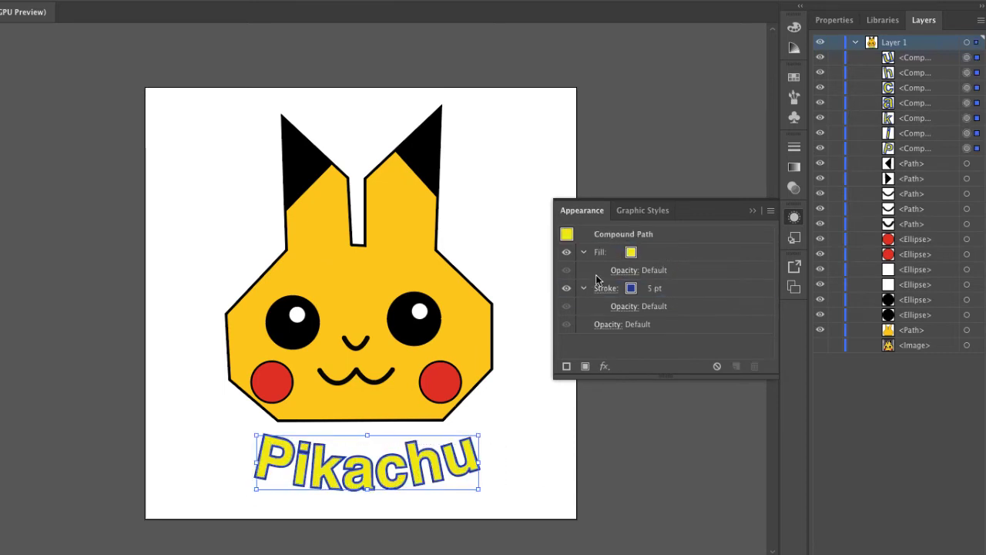
{"action": "left_click", "coordinate": [647, 291]}
{"action": "left_click", "coordinate": [660, 285]}
{"action": "left_click", "coordinate": [660, 285]}
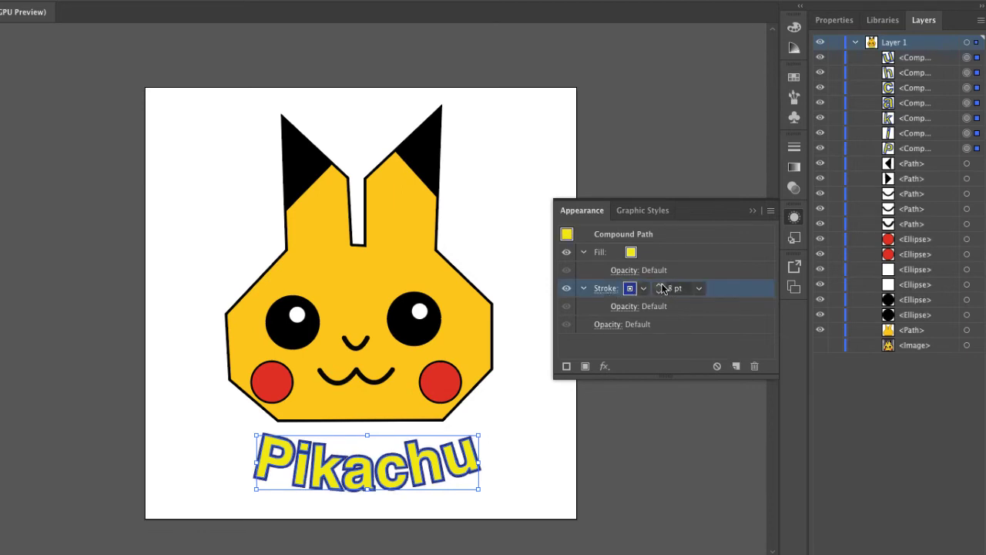
{"action": "left_click", "coordinate": [660, 285]}
{"action": "left_click", "coordinate": [660, 285]}
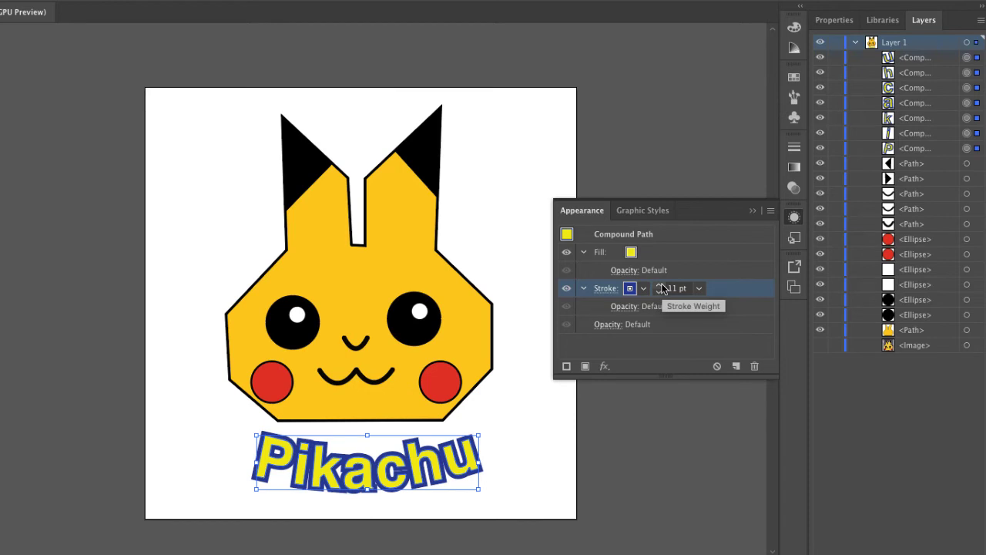
{"action": "left_click", "coordinate": [546, 444]}
{"action": "left_click", "coordinate": [795, 217]}
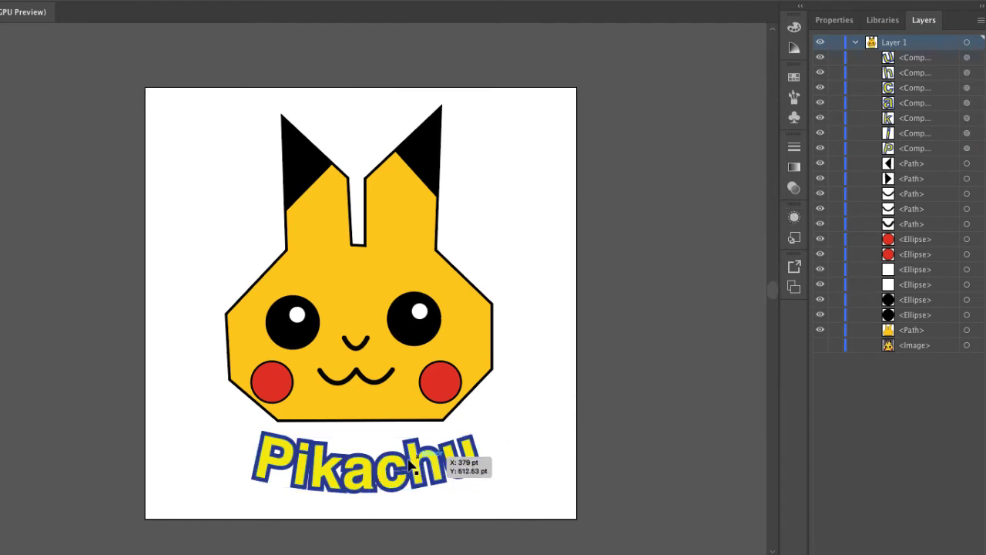
Step: Space out the ends of the caption by shifting P and i to the left and h and u to the right
{"action": "left_click", "coordinate": [286, 468]}
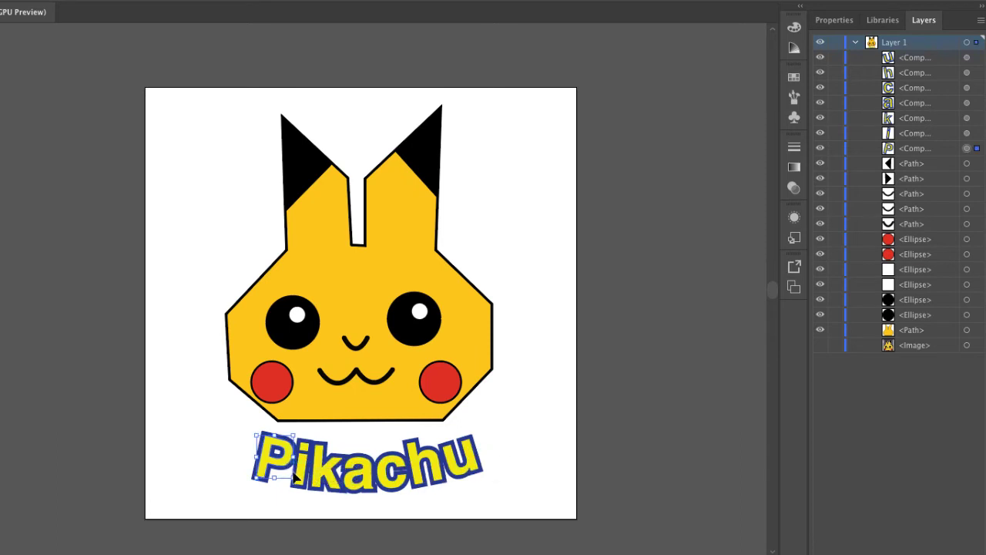
{"action": "left_click", "coordinate": [456, 470]}
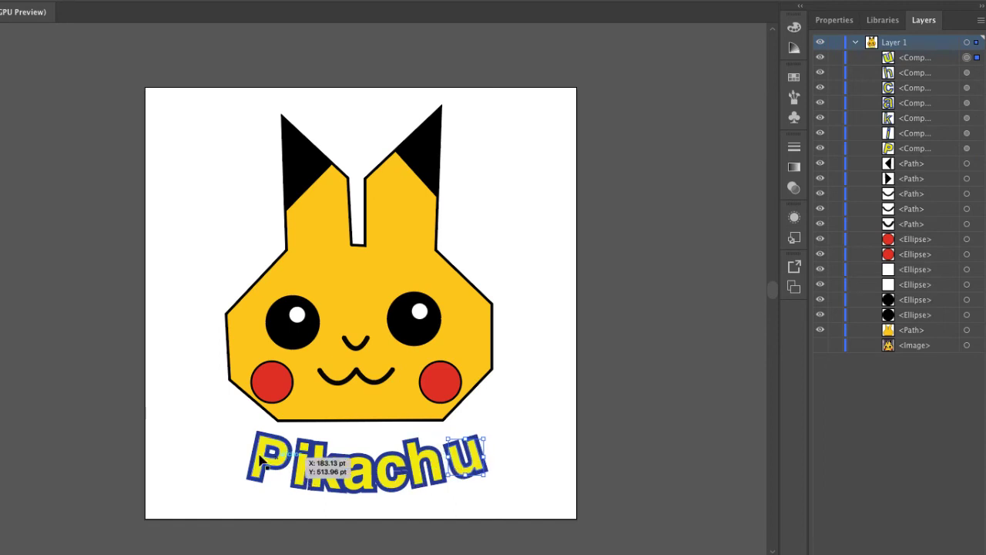
{"action": "left_click_drag", "start_coordinate": [295, 479], "coordinate": [298, 480]}
{"action": "key", "text": "shift+Left"}
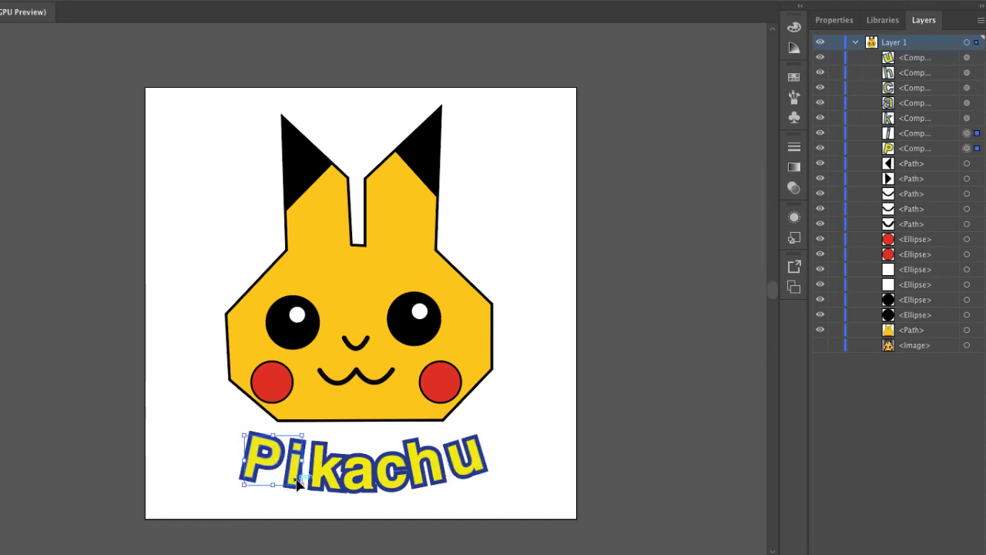
{"action": "left_click_drag", "start_coordinate": [476, 452], "coordinate": [420, 482]}
{"action": "key", "text": "shift+Right"}
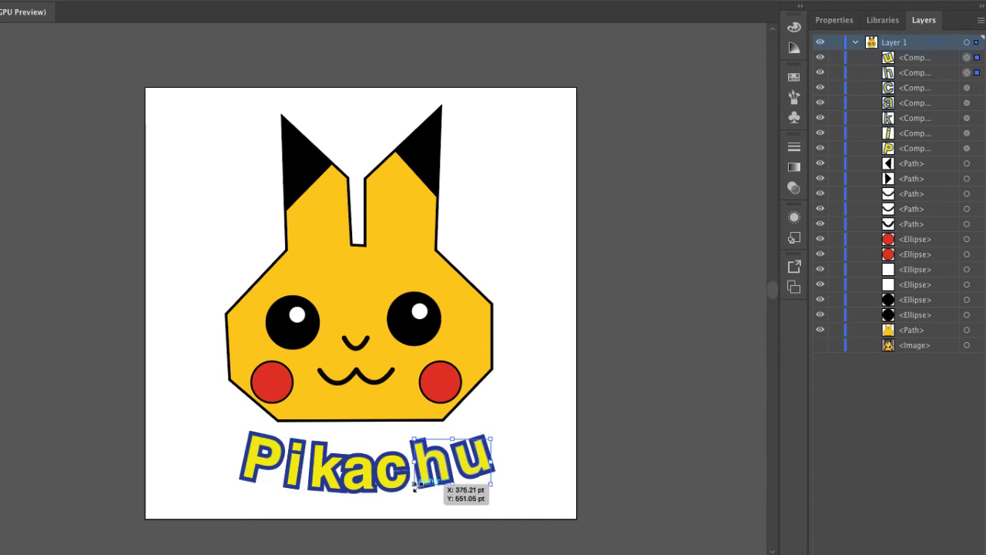
Step: Even out the caption spacing by shifting c, h and u further right and P, i and k further left
{"action": "left_click", "coordinate": [507, 490]}
{"action": "left_click_drag", "start_coordinate": [508, 496], "coordinate": [392, 451]}
{"action": "left_click_drag", "start_coordinate": [228, 433], "coordinate": [335, 496]}
{"action": "left_click", "coordinate": [426, 512]}
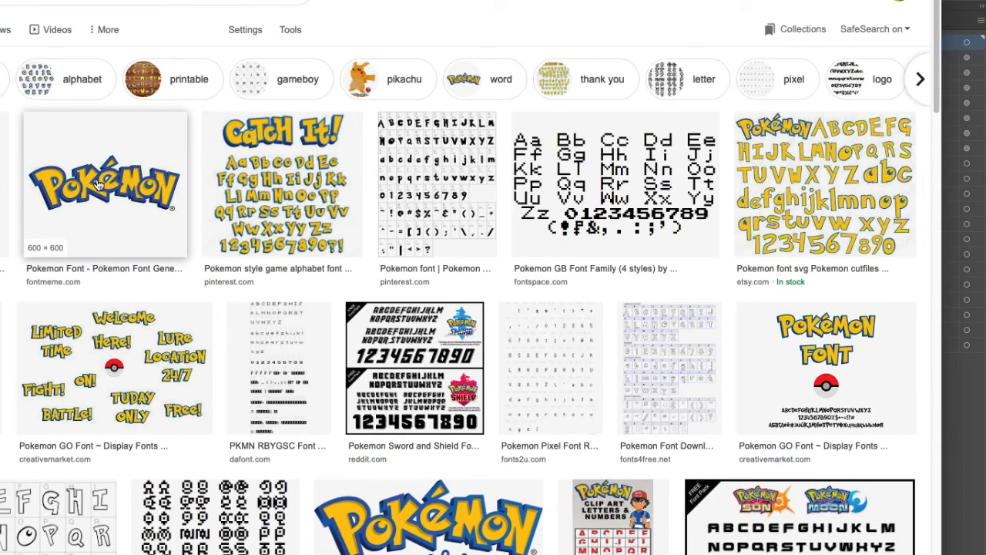
Step: Switch to the browser and view the Pokémon logo in the image results as a lettering reference
{"action": "left_click", "coordinate": [134, 171]}
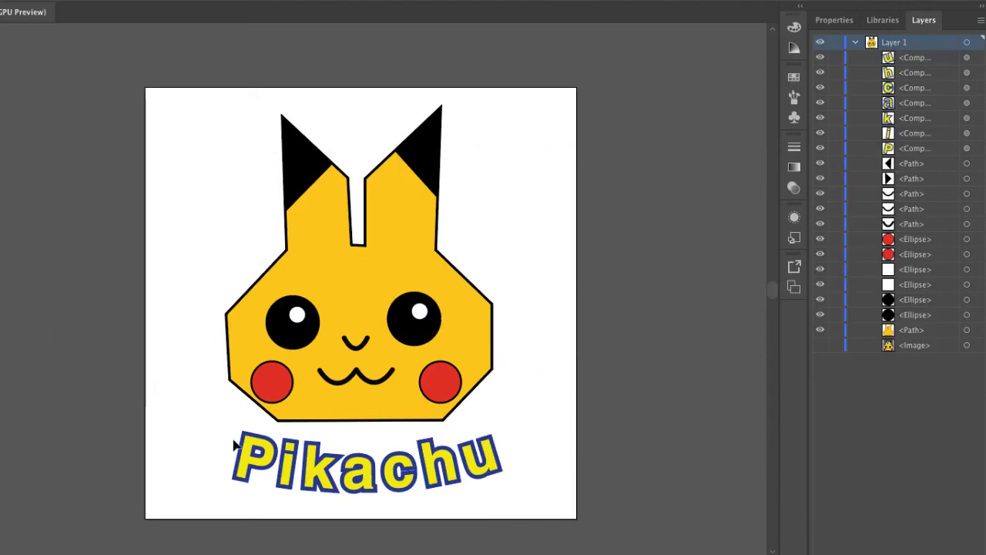
Step: Shrink the hole inside the caption's P by moving its curved-side anchor points inward with the Direct Selection tool
{"action": "left_click", "coordinate": [235, 445]}
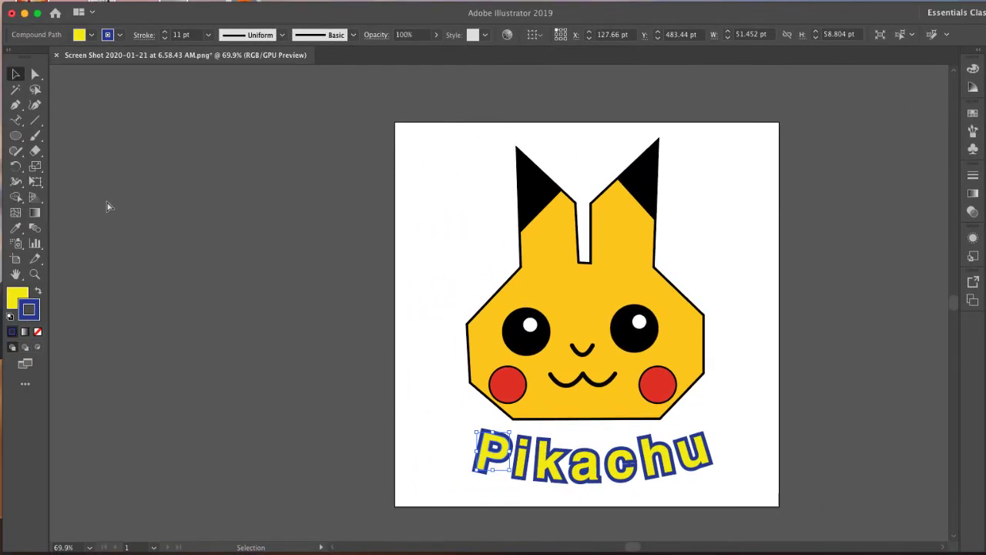
{"action": "key", "text": "super+minus"}
{"action": "key", "text": "super+equal"}
{"action": "key", "text": "super+equal"}
{"action": "key", "text": "super+equal"}
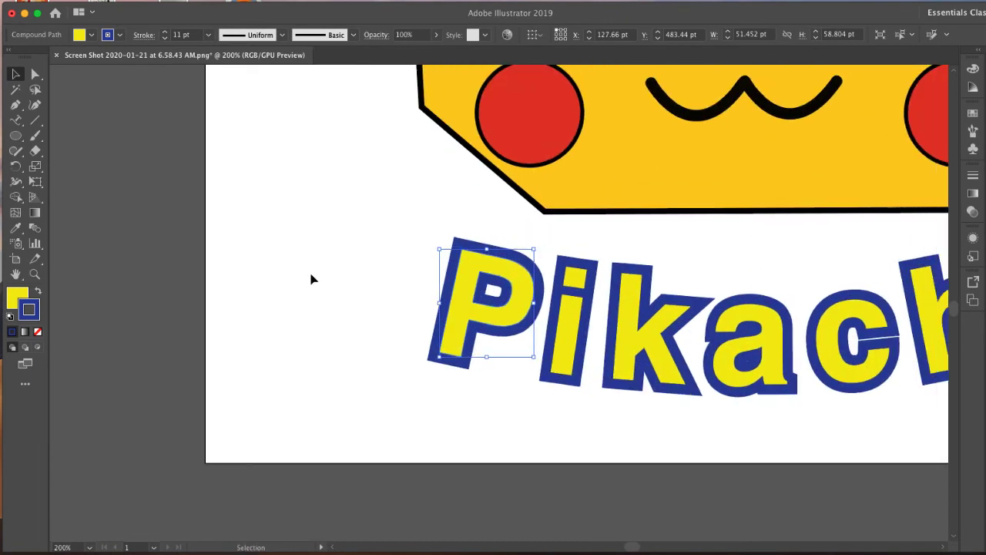
{"action": "scroll", "coordinate": [312, 279], "scroll_direction": "right", "scroll_amount": 6}
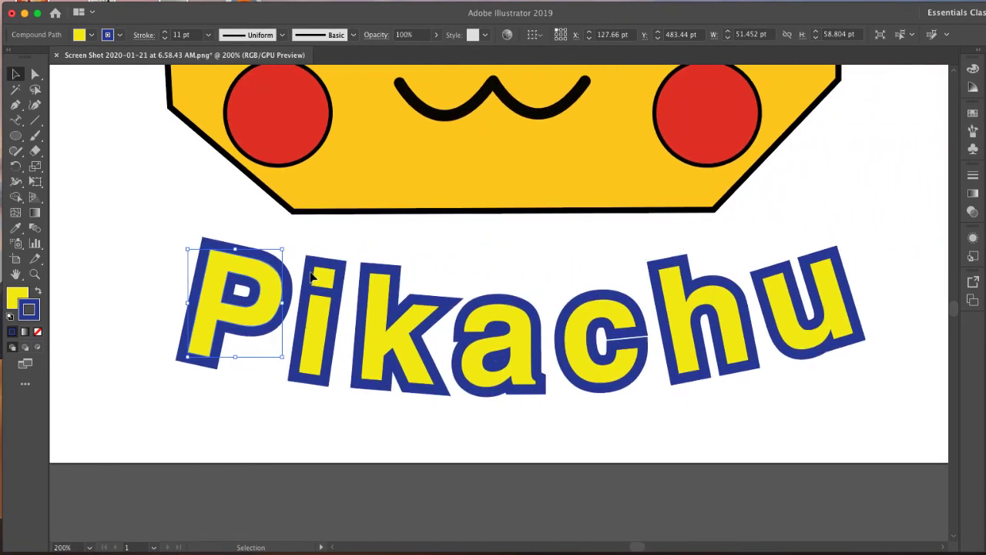
{"action": "left_click", "coordinate": [35, 73]}
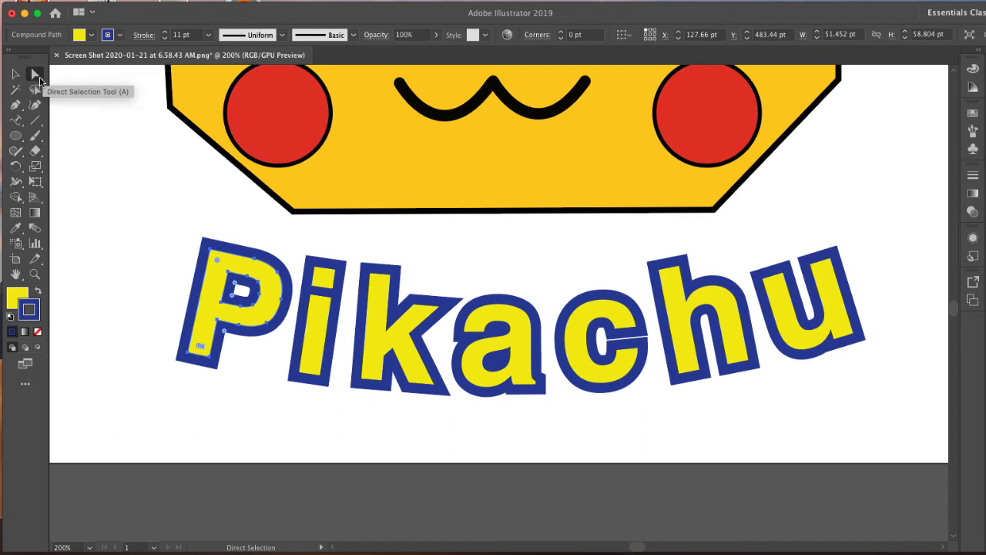
{"action": "left_click", "coordinate": [247, 279]}
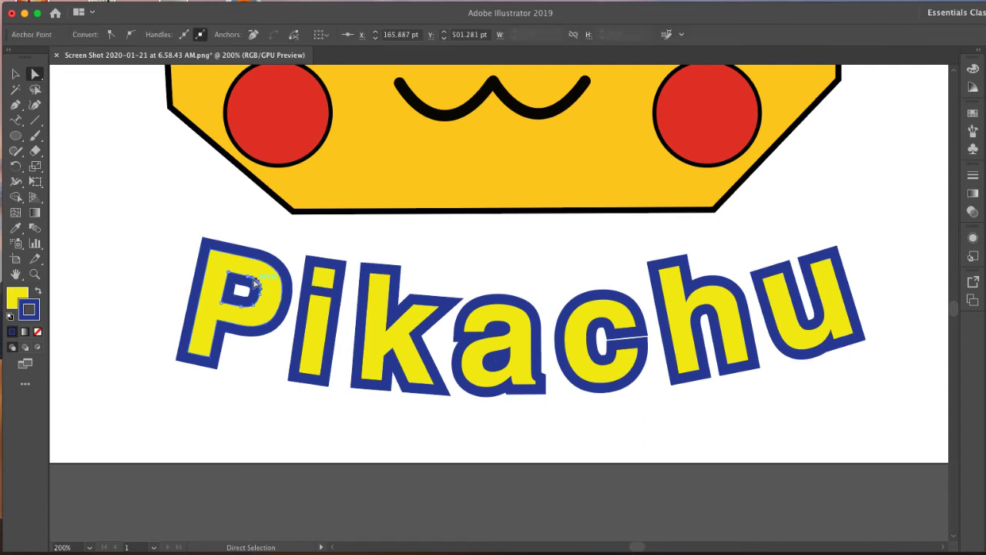
{"action": "left_click", "coordinate": [247, 276], "text": "shift"}
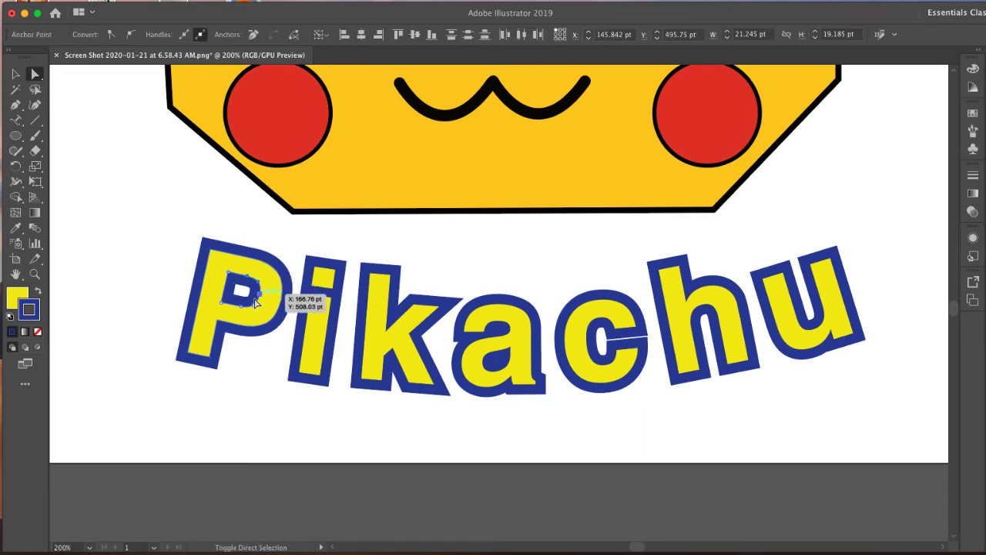
{"action": "left_click_drag", "start_coordinate": [241, 308], "coordinate": [242, 311]}
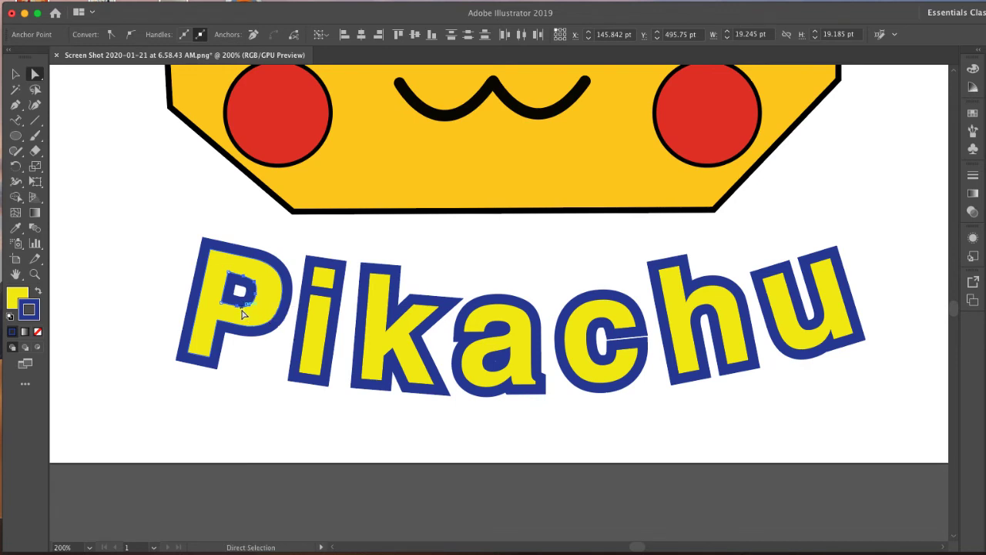
{"action": "key", "text": "Left"}
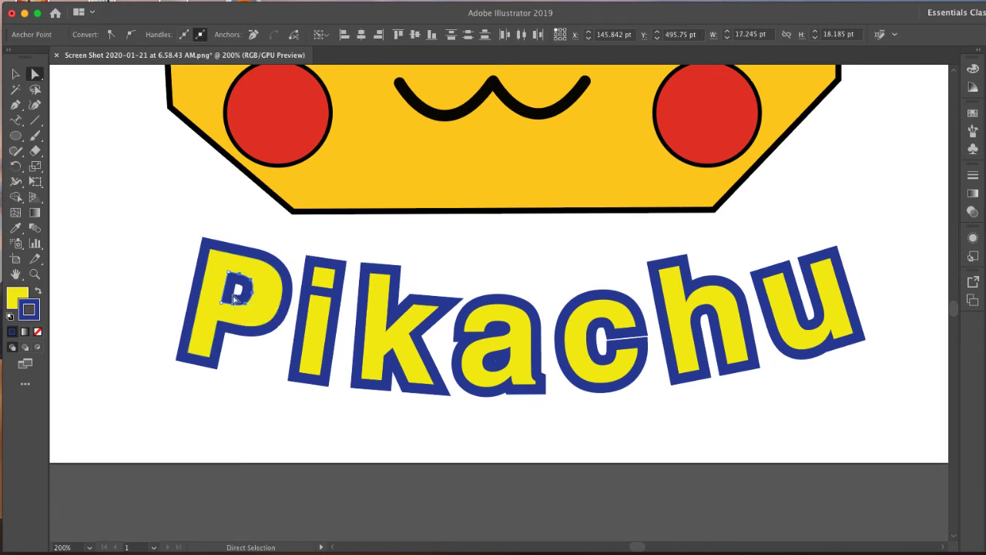
Step: Move the P's upper-left corner anchor right and down to X 142.883 pt, Y 485.44 pt
{"action": "left_click", "coordinate": [211, 249]}
{"action": "key", "text": "Right"}
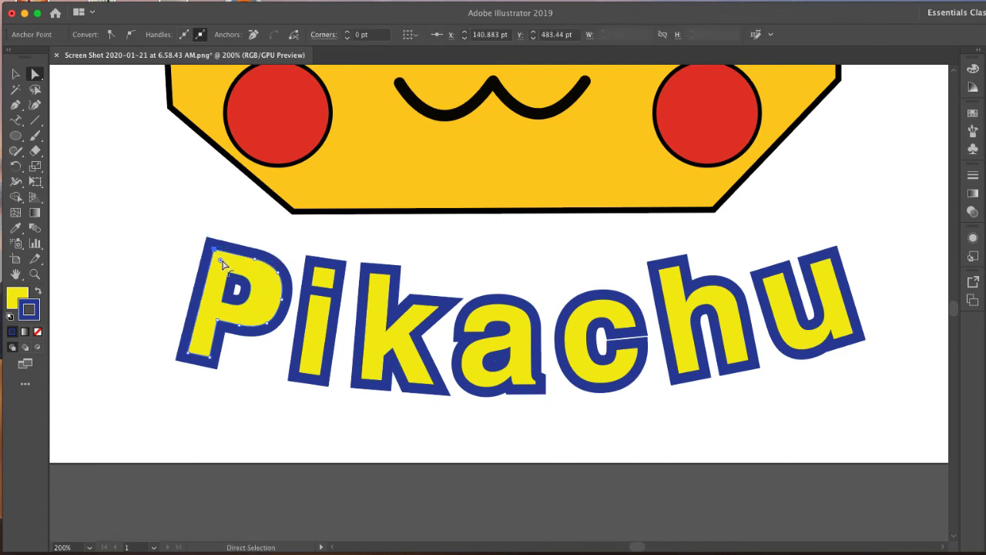
{"action": "key", "text": "Down"}
{"action": "key", "text": "Right"}
{"action": "key", "text": "Down"}
{"action": "key", "text": "Down"}
{"action": "key", "text": "Up"}
{"action": "key", "text": "Up"}
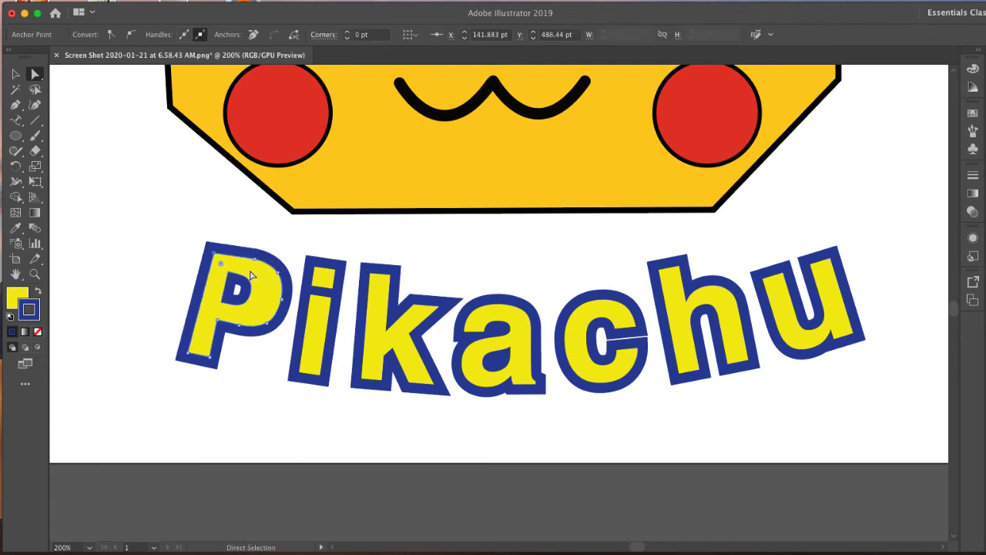
Step: Flare the base of the P's stem by moving its lower-left corner outward and down and its lower-right corner down to Y 544.244 pt
{"action": "left_click", "coordinate": [189, 352]}
{"action": "key", "text": "Left"}
{"action": "key", "text": "Left"}
{"action": "key", "text": "Left"}
{"action": "key", "text": "Left"}
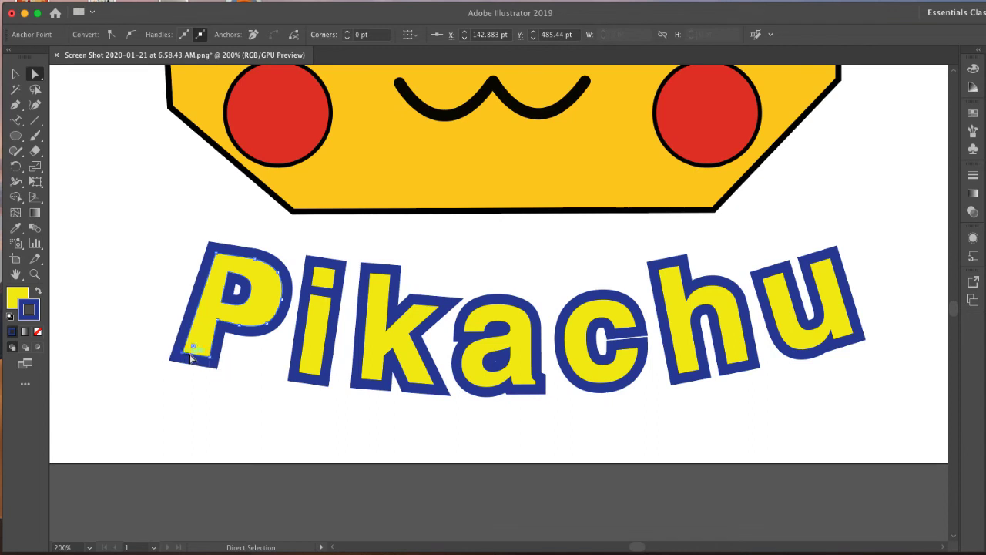
{"action": "key", "text": "Down"}
{"action": "left_click", "coordinate": [212, 358]}
{"action": "left_click_drag", "start_coordinate": [214, 362], "coordinate": [217, 363]}
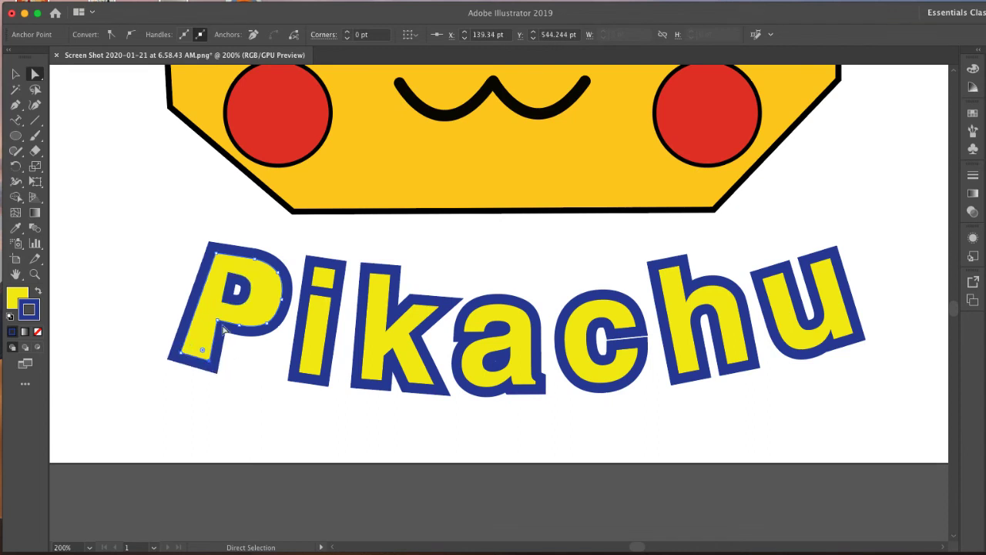
Step: Raise the two anchor points on the underside of the P's bowl, at the stem corner and beside it
{"action": "left_click", "coordinate": [218, 320]}
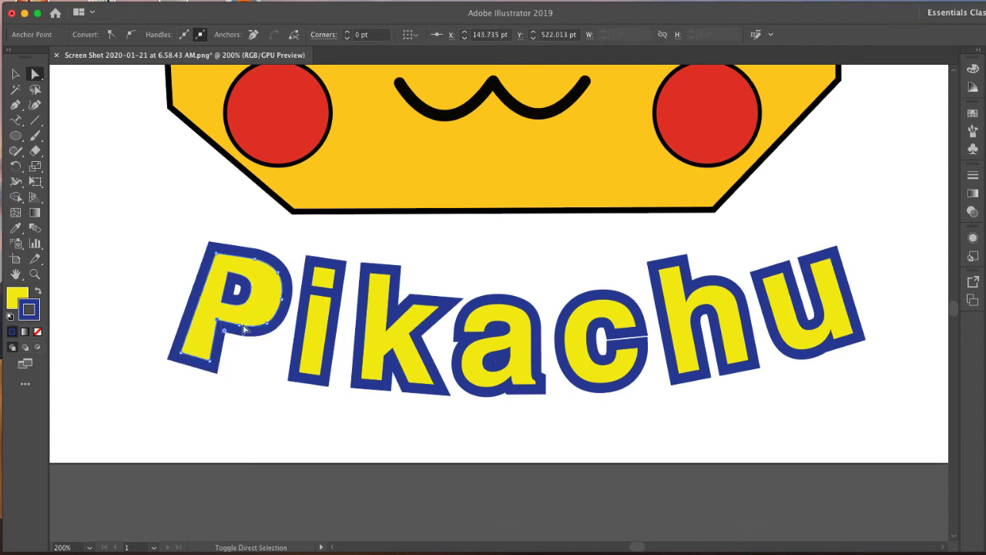
{"action": "left_click", "coordinate": [240, 326], "text": "shift"}
{"action": "left_click", "coordinate": [233, 394]}
{"action": "left_click", "coordinate": [217, 320]}
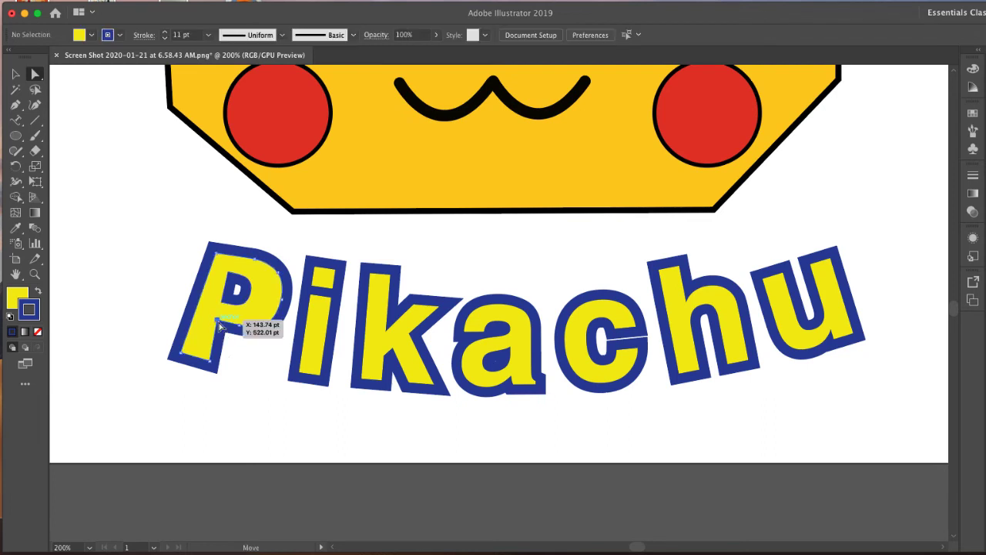
{"action": "left_click", "coordinate": [240, 327], "text": "shift"}
{"action": "key", "text": "Up"}
{"action": "key", "text": "Up"}
{"action": "key", "text": "Up"}
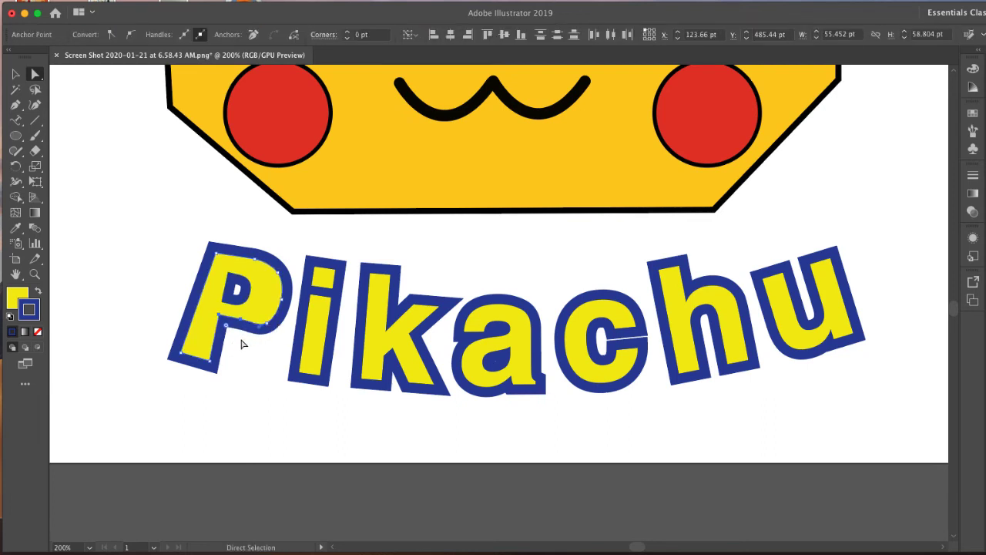
Step: Lower the middle anchor point on the underside of the P's bowl to X 156.451 pt, Y 524.558 pt
{"action": "left_click", "coordinate": [241, 327]}
{"action": "left_click", "coordinate": [240, 381]}
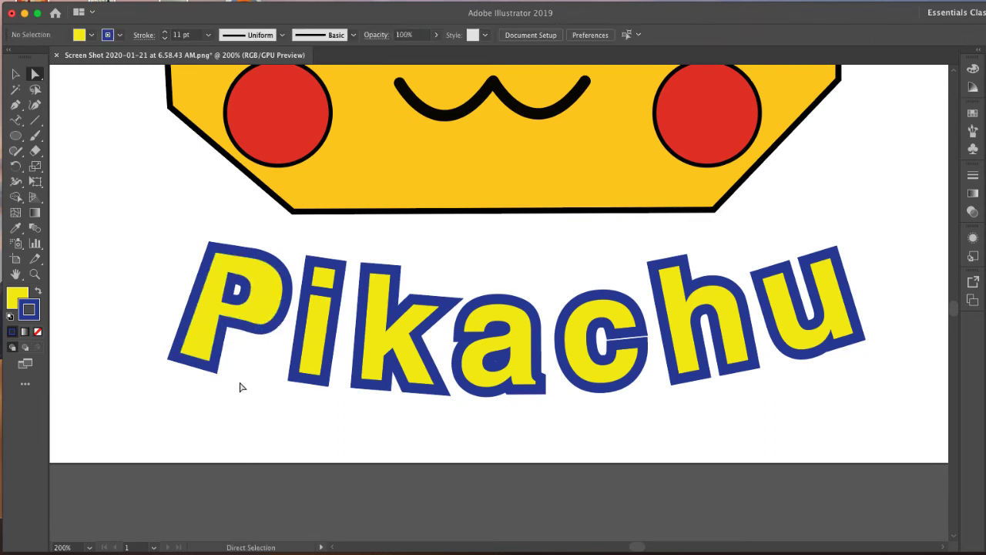
{"action": "left_click", "coordinate": [245, 327]}
{"action": "key", "text": "Down"}
{"action": "key", "text": "Down"}
{"action": "key", "text": "Down"}
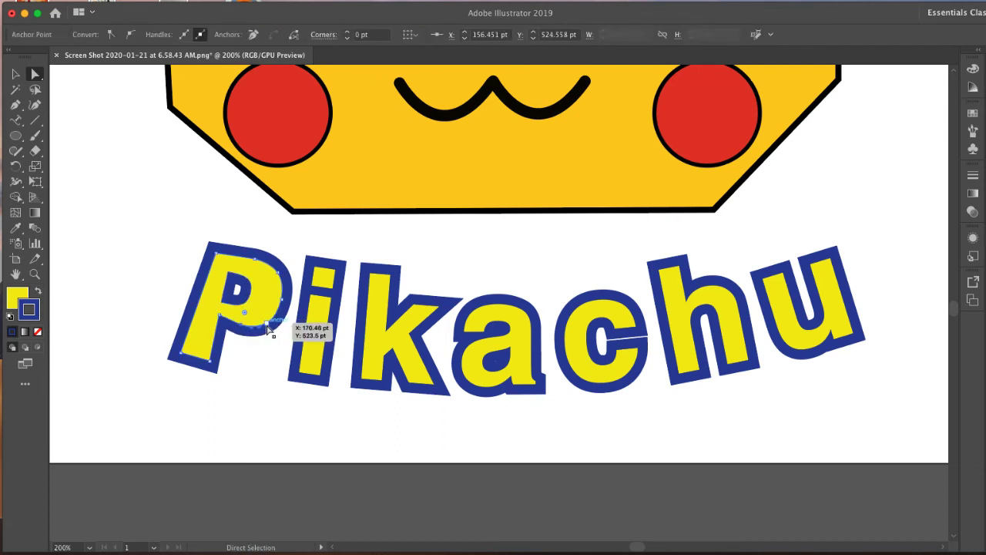
Step: Flare the base of the i's stem to the left and pull the dot's lower-left corner inward and up
{"action": "left_click", "coordinate": [310, 322]}
{"action": "left_click", "coordinate": [312, 297]}
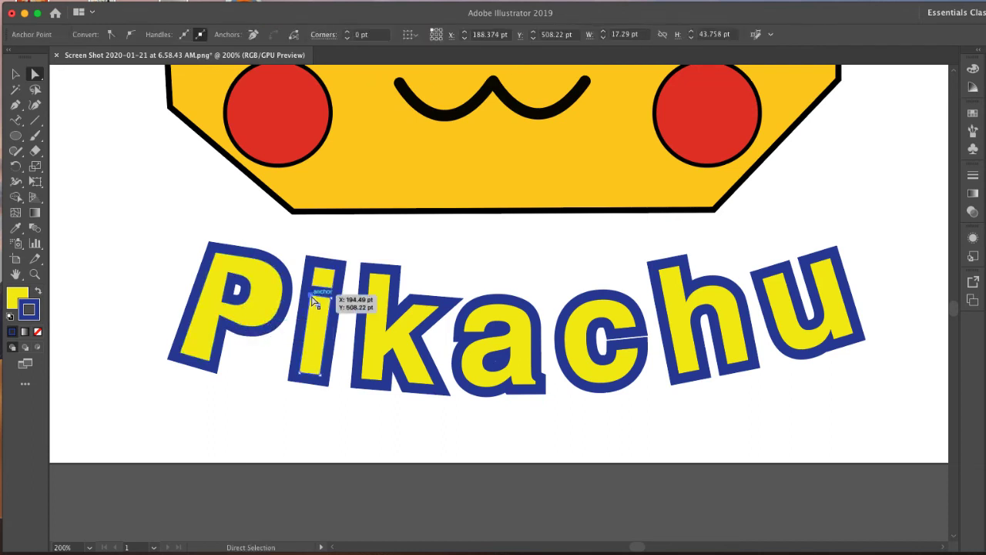
{"action": "left_click_drag", "start_coordinate": [303, 374], "coordinate": [304, 368]}
{"action": "left_click", "coordinate": [321, 276]}
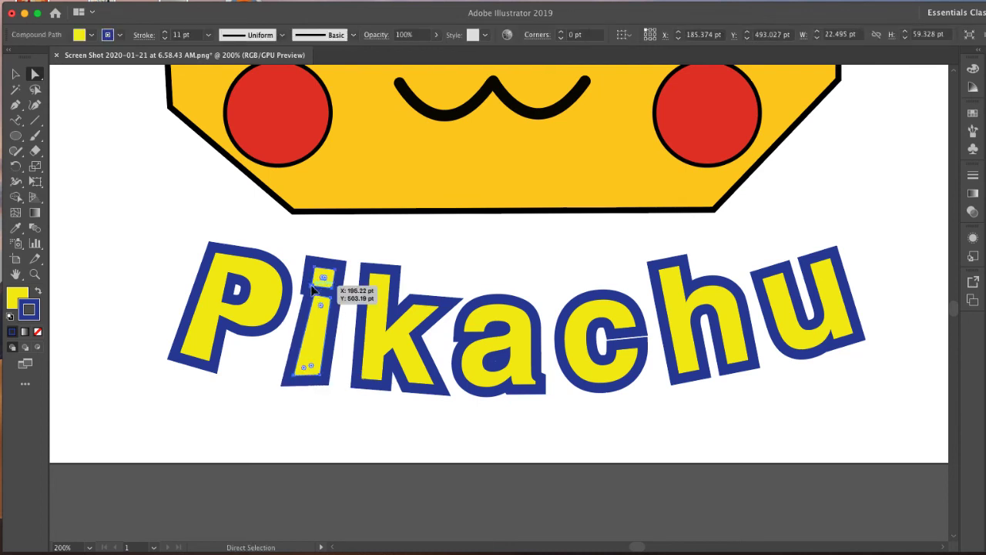
{"action": "left_click_drag", "start_coordinate": [312, 285], "coordinate": [317, 283]}
{"action": "key", "text": "Up"}
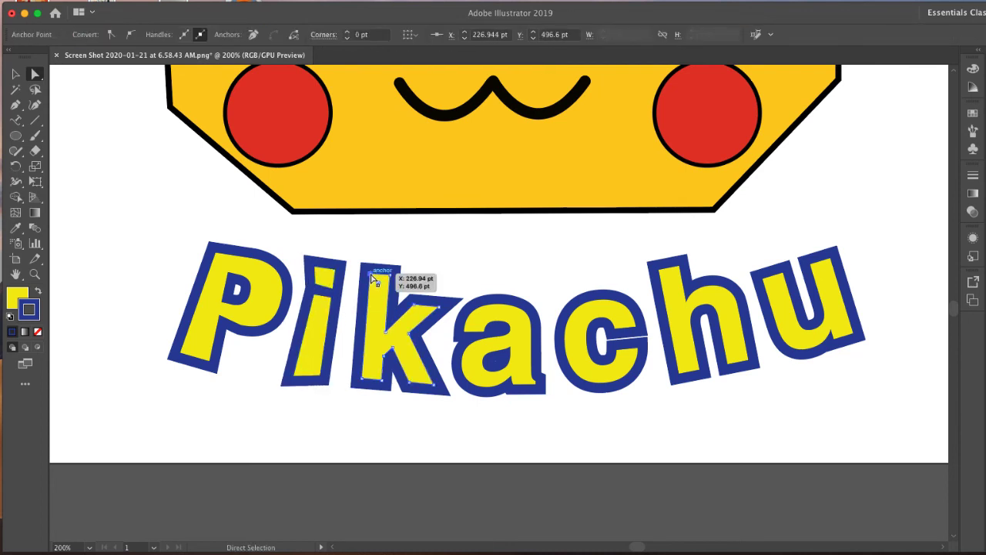
Step: Reshape the k by shifting its stem's left corners and moving the leg's lower corner anchor to X 247.07 pt, Y 555.892 pt
{"action": "left_click", "coordinate": [372, 278]}
{"action": "left_click_drag", "start_coordinate": [362, 380], "coordinate": [366, 378]}
{"action": "left_click_drag", "start_coordinate": [413, 305], "coordinate": [433, 390]}
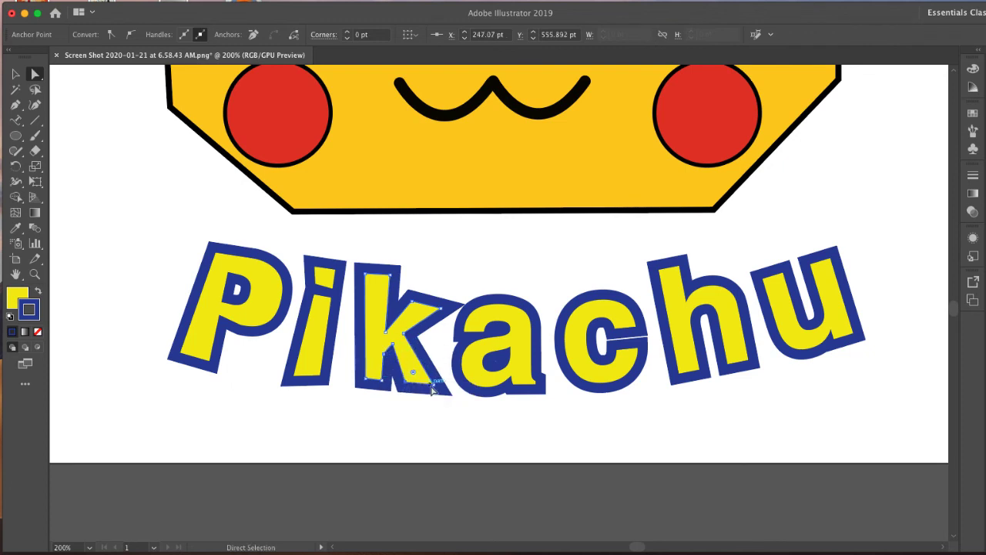
Step: Extend the upper-left end of the a outward and raise the anchor point at the top of its arch
{"action": "left_click", "coordinate": [471, 329]}
{"action": "left_click_drag", "start_coordinate": [465, 331], "coordinate": [460, 335]}
{"action": "key", "text": "Left"}
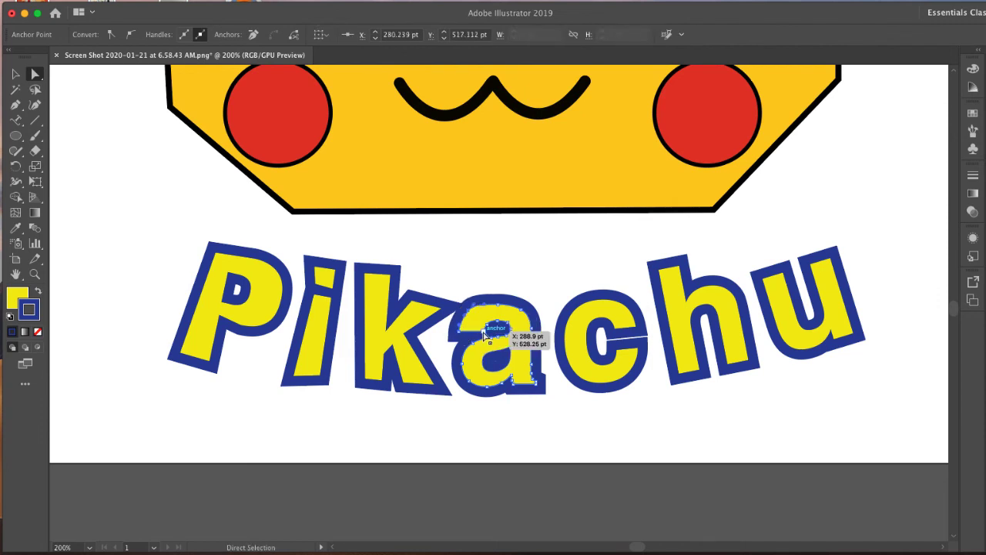
{"action": "left_click", "coordinate": [498, 305]}
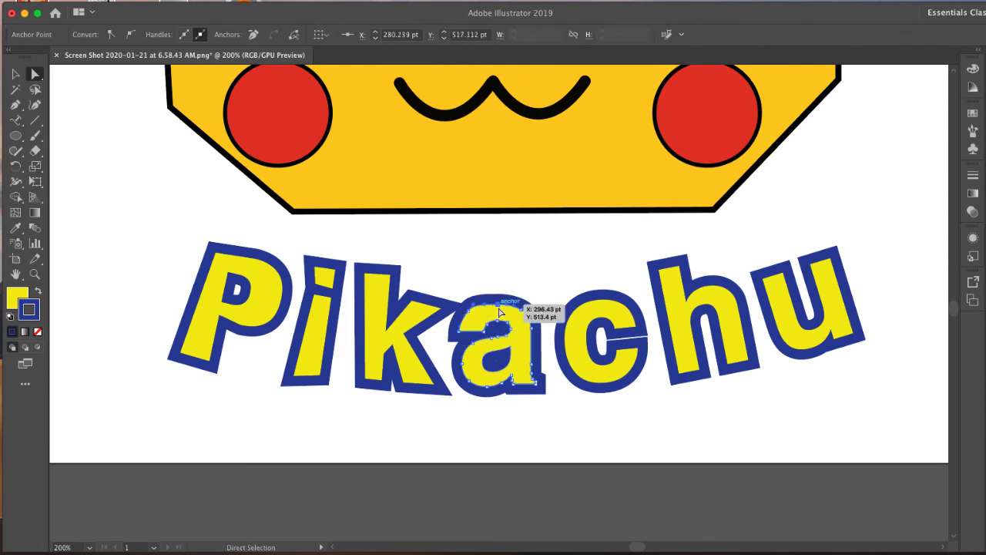
{"action": "key", "text": "Up"}
Step: Reshape the hole inside the a by moving the anchor points along its top and left side
{"action": "left_click", "coordinate": [497, 349]}
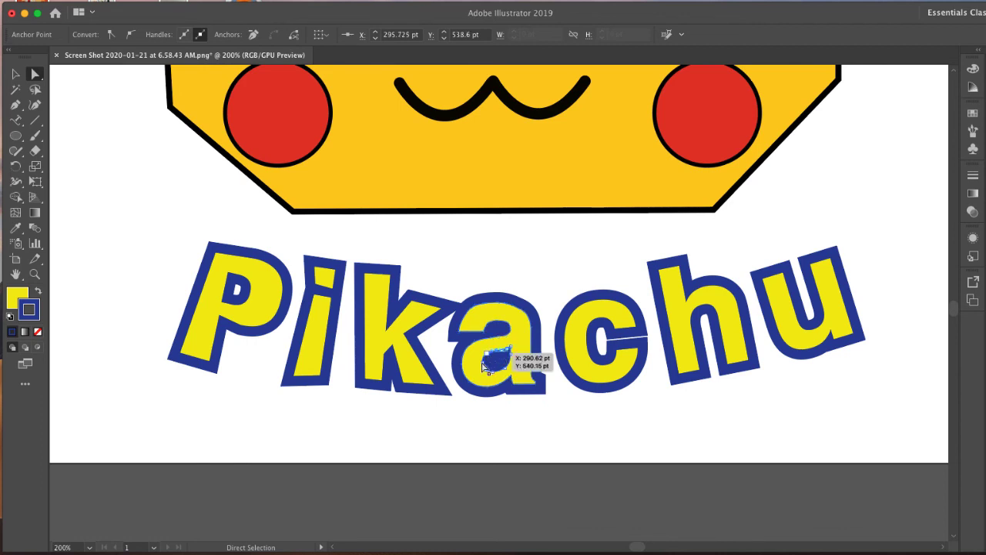
{"action": "left_click", "coordinate": [483, 359]}
{"action": "left_click", "coordinate": [485, 369], "text": "shift"}
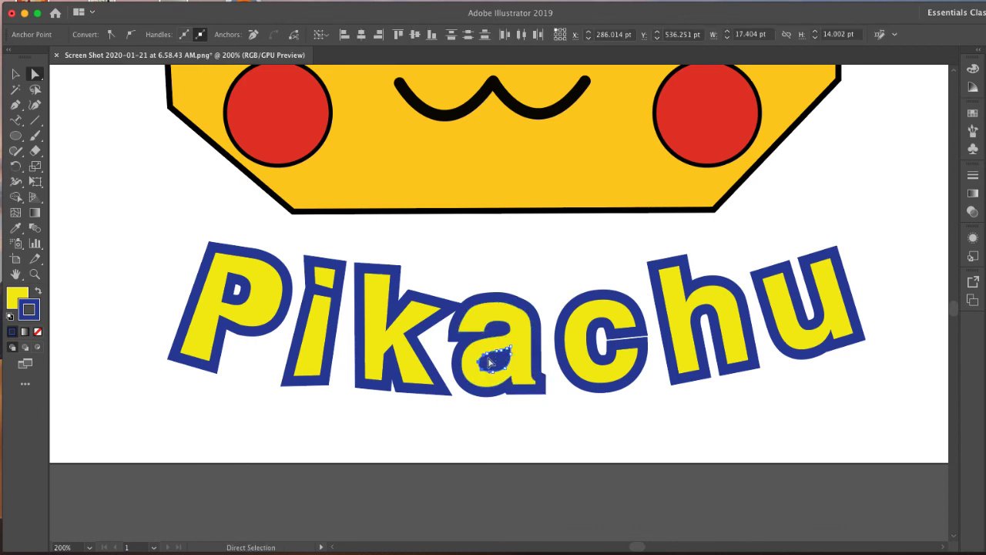
{"action": "left_click", "coordinate": [479, 358], "text": "shift"}
{"action": "left_click", "coordinate": [483, 366]}
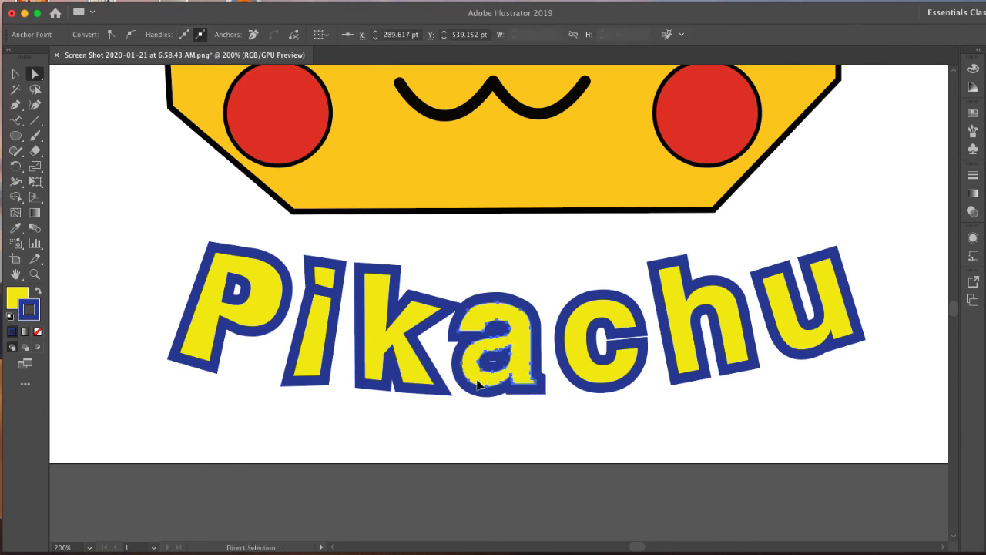
Step: Bulge the lower bowl of the a outward to the left and downward by moving its outer anchor points
{"action": "left_click", "coordinate": [478, 379]}
{"action": "left_click", "coordinate": [462, 362]}
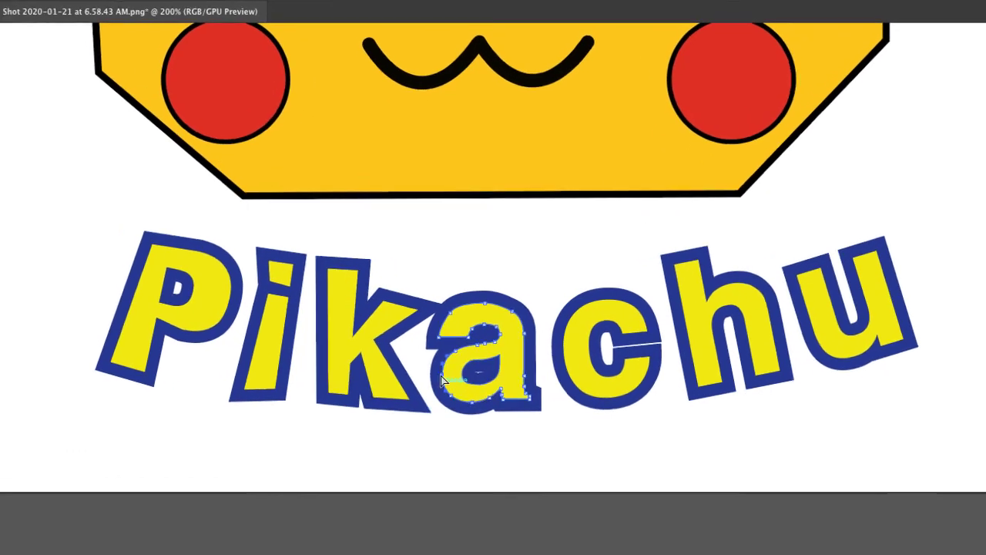
{"action": "left_click_drag", "start_coordinate": [456, 368], "coordinate": [467, 421]}
Step: Try to reshape the underside of the a's bowl by adjusting its lower anchor points and handles
{"action": "left_click", "coordinate": [469, 406]}
{"action": "left_click", "coordinate": [488, 400]}
{"action": "left_click", "coordinate": [494, 397]}
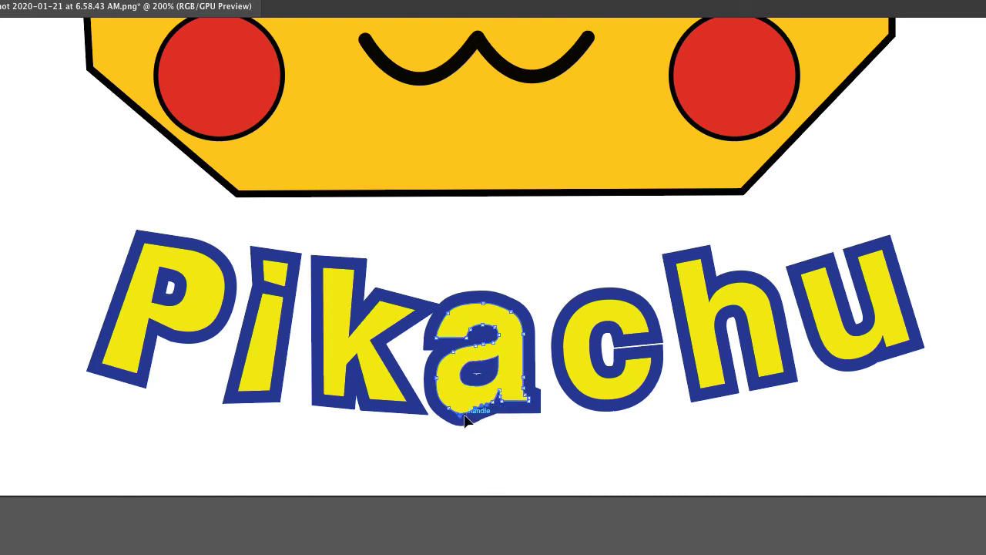
{"action": "left_click", "coordinate": [487, 442]}
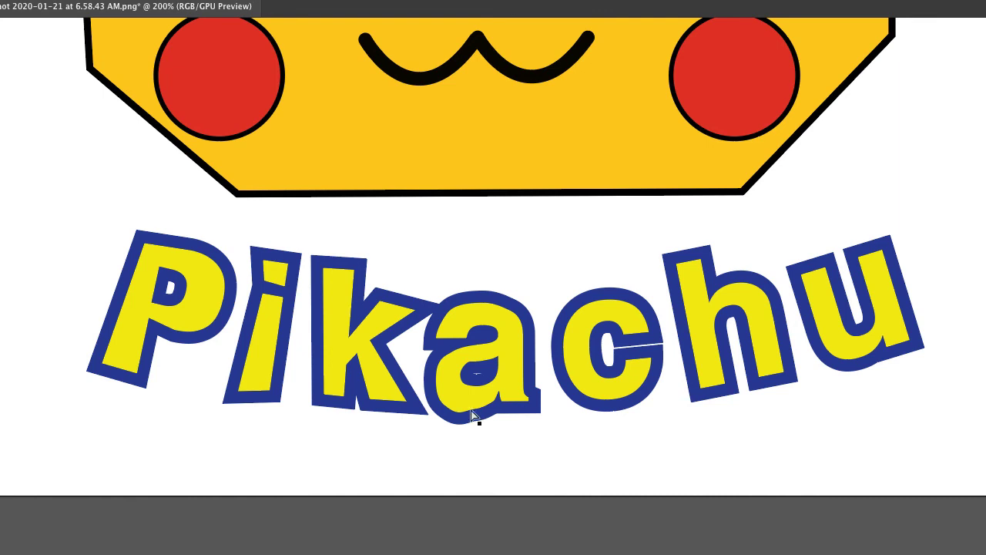
Step: Undo the last adjustments to the underside of the a's bowl
{"action": "key", "text": "super+z"}
{"action": "key", "text": "super+z"}
{"action": "key", "text": "super+z"}
{"action": "key", "text": "super+z"}
{"action": "key", "text": "super+z"}
{"action": "key", "text": "super+z"}
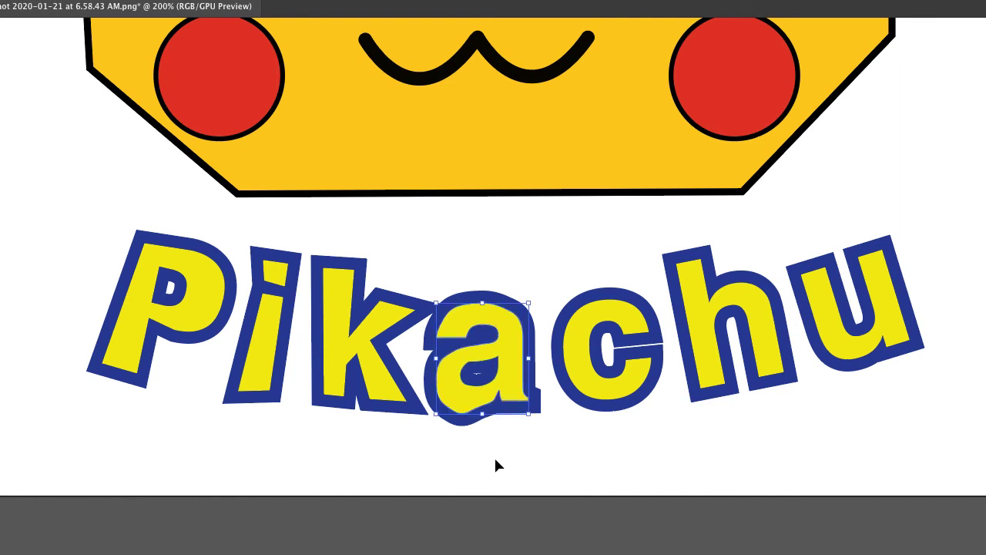
{"action": "key", "text": "super+z"}
{"action": "key", "text": "super+z"}
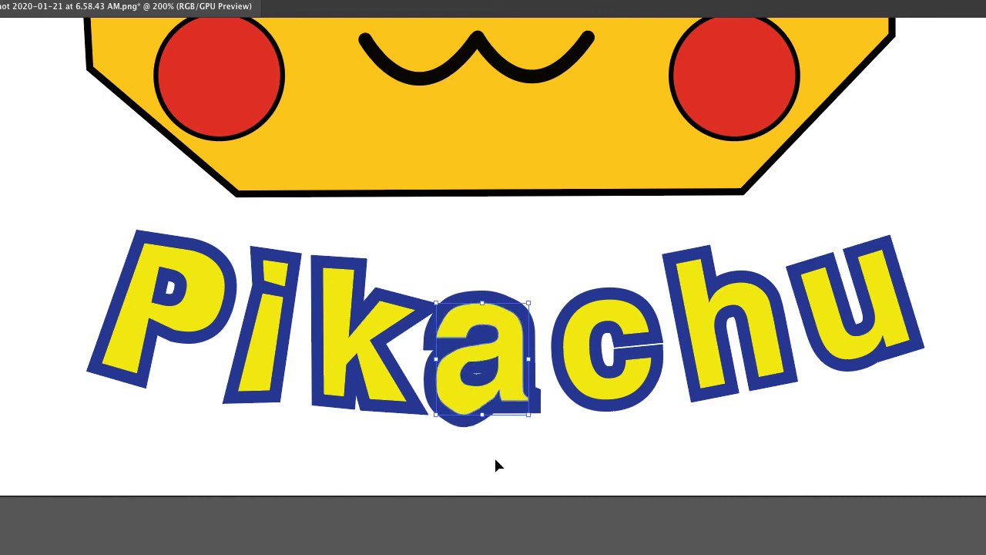
{"action": "key", "text": "super+z"}
{"action": "key", "text": "super+z"}
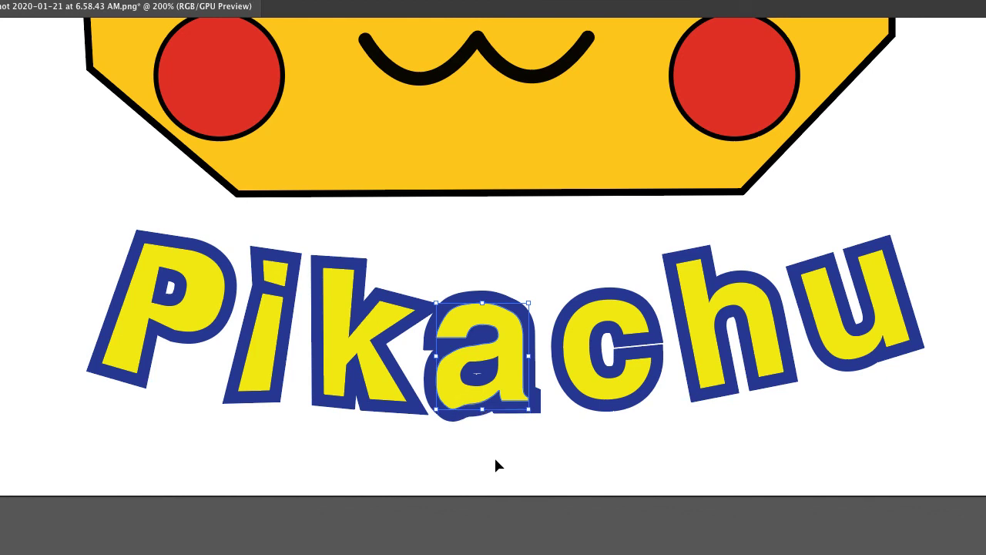
Step: Round the lower-left curve of the a's bowl with its anchor point and handle, and nudge the hole's upper-left anchor point inward
{"action": "left_click_drag", "start_coordinate": [448, 401], "coordinate": [447, 406]}
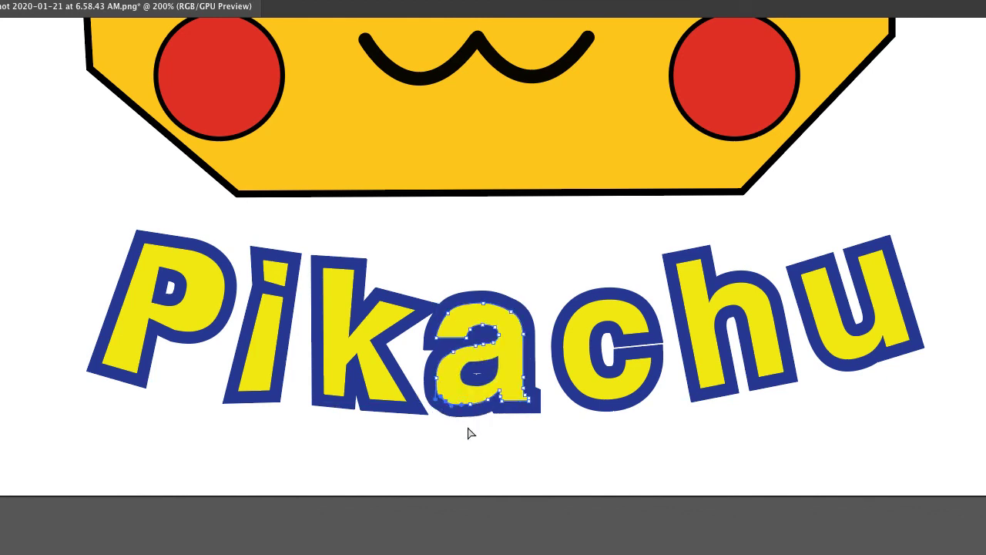
{"action": "left_click", "coordinate": [468, 427]}
{"action": "left_click", "coordinate": [446, 402]}
{"action": "left_click_drag", "start_coordinate": [445, 406], "coordinate": [433, 402]}
{"action": "left_click", "coordinate": [473, 436]}
{"action": "left_click_drag", "start_coordinate": [468, 358], "coordinate": [470, 360]}
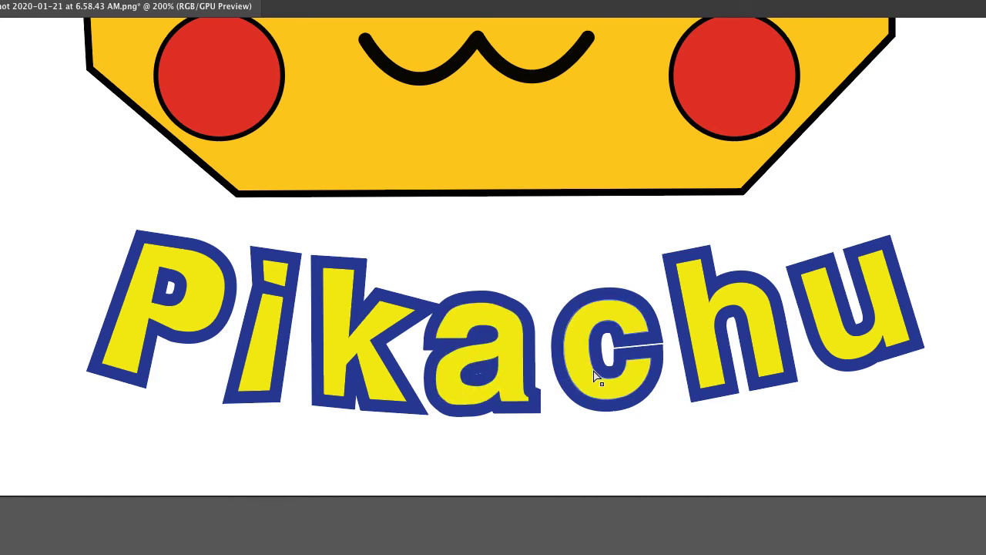
Step: Select the inner corner anchor point on the lower end of the c
{"action": "left_click", "coordinate": [630, 366]}
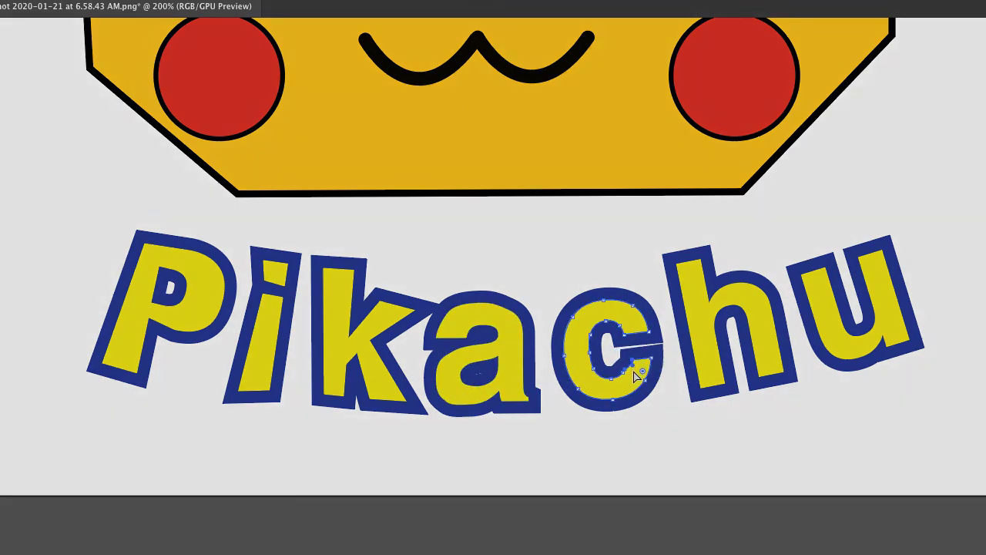